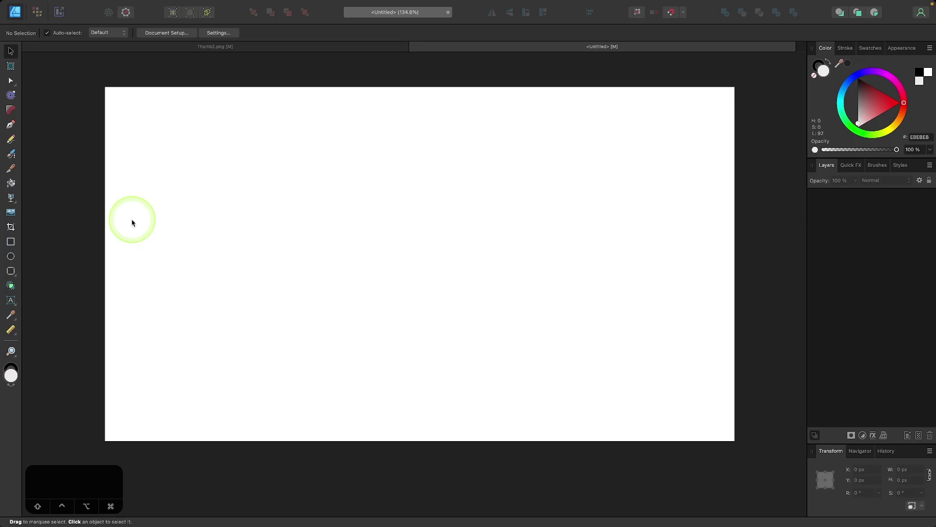
Step: Draw a 48.2 px square with the Rectangle Tool and zoom in on it
{"action": "left_click", "coordinate": [10, 241]}
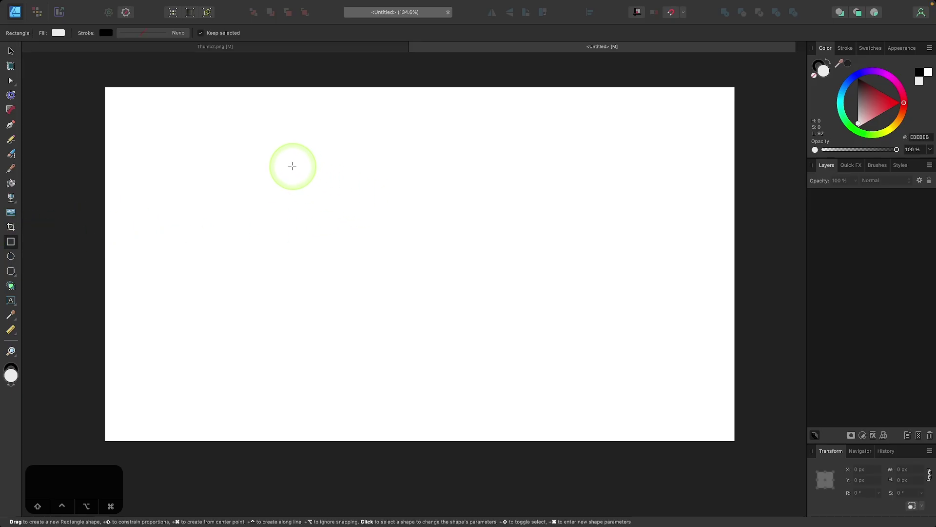
{"action": "left_click_drag", "start_coordinate": [292, 167], "coordinate": [317, 185]}
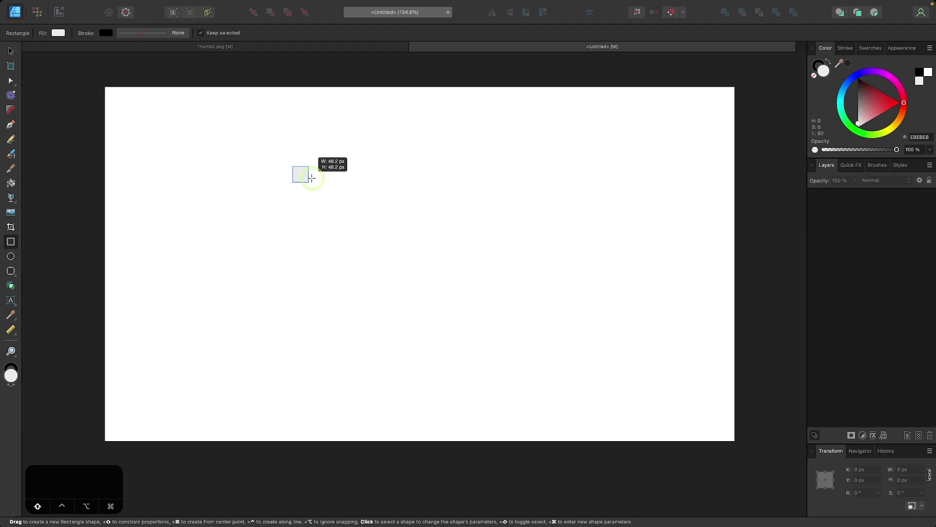
{"action": "left_click_drag", "start_coordinate": [311, 178], "coordinate": [313, 179]}
{"action": "scroll", "coordinate": [313, 178], "scroll_direction": "up", "scroll_amount": 5}
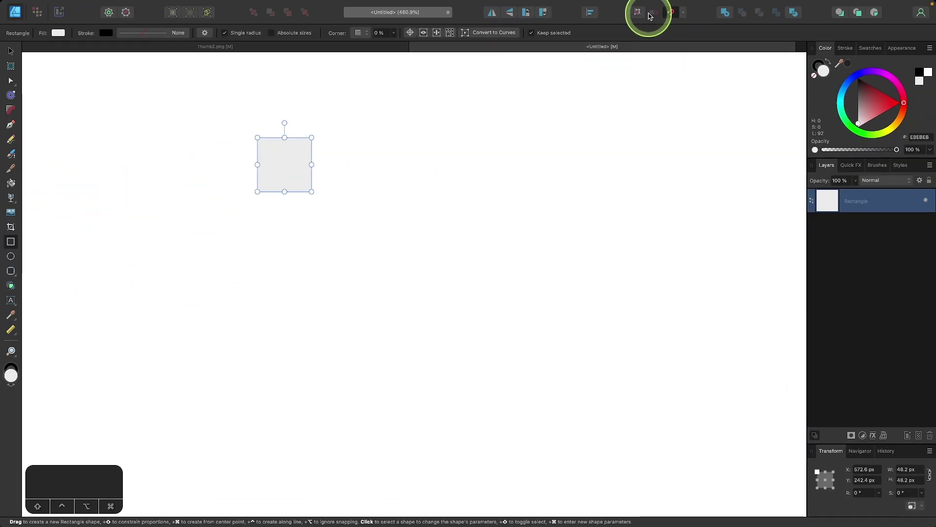
Step: Duplicate the square rightward and repeat it into a row of ten 48.2 px squares, then deselect
{"action": "left_click", "coordinate": [11, 51]}
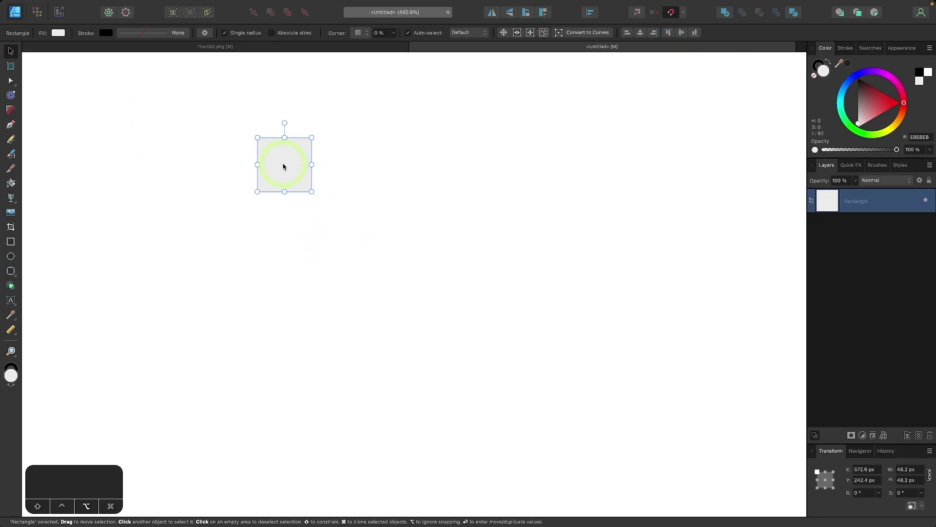
{"action": "mouse_move", "coordinate": [278, 165]}
{"action": "left_mouse_down"}
{"action": "mouse_move", "coordinate": [349, 163]}
{"action": "mouse_move", "coordinate": [336, 164]}
{"action": "left_mouse_up"}
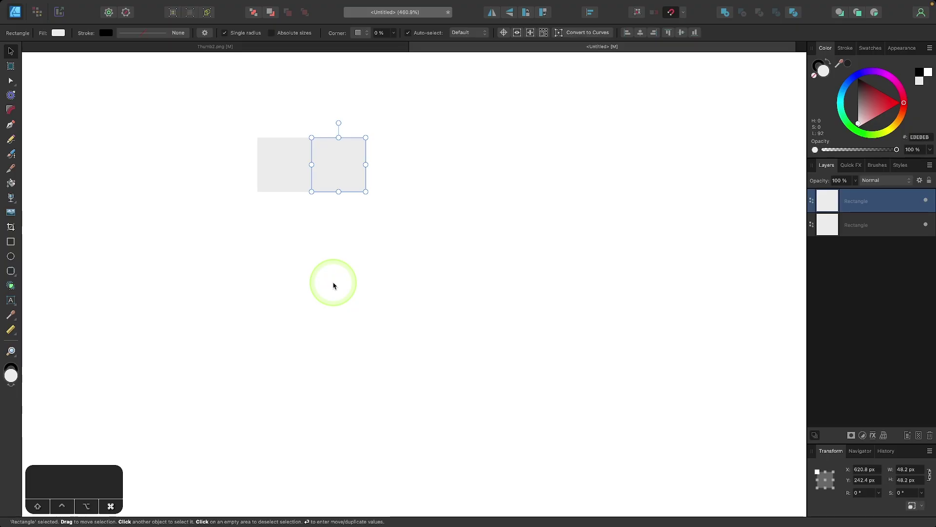
{"action": "key", "text": "super+j"}
{"action": "key", "text": "super+j"}
{"action": "key", "text": "super+j"}
{"action": "key", "text": "super+j"}
{"action": "key", "text": "super+j"}
{"action": "key", "text": "super+j"}
{"action": "key", "text": "super+j"}
{"action": "key", "text": "super+j"}
{"action": "scroll", "coordinate": [333, 286], "scroll_direction": "down", "scroll_amount": 3}
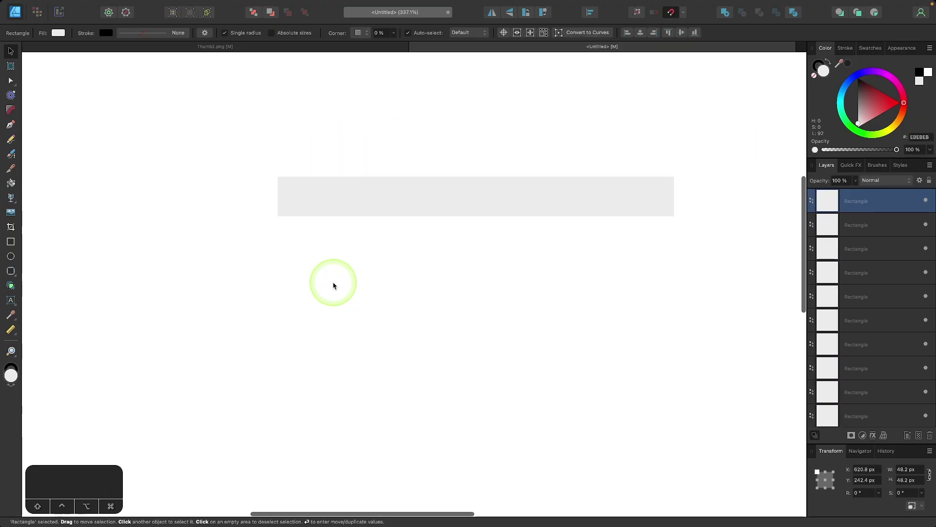
{"action": "scroll", "coordinate": [333, 285], "scroll_direction": "right", "scroll_amount": 2}
{"action": "scroll", "coordinate": [509, 257], "scroll_direction": "down", "scroll_amount": 2}
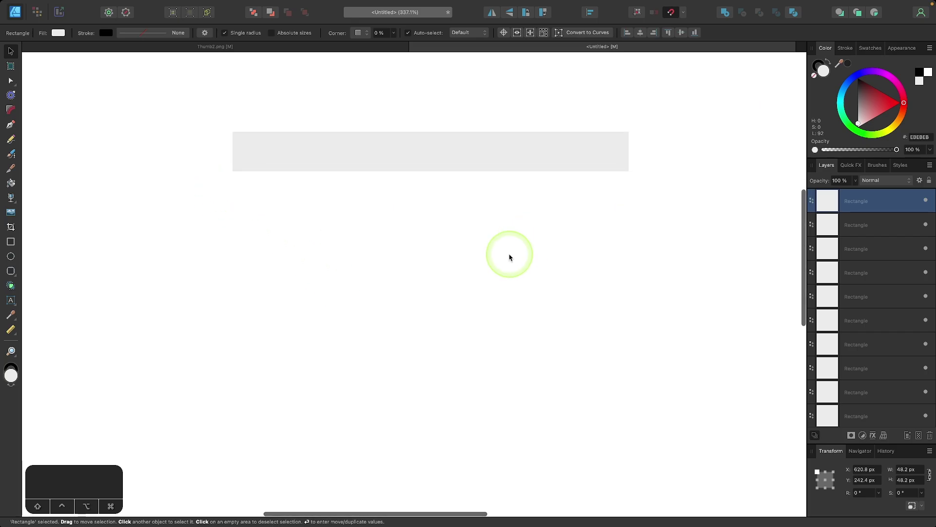
{"action": "scroll", "coordinate": [510, 257], "scroll_direction": "down", "scroll_amount": 2}
{"action": "scroll", "coordinate": [510, 256], "scroll_direction": "down", "scroll_amount": 1}
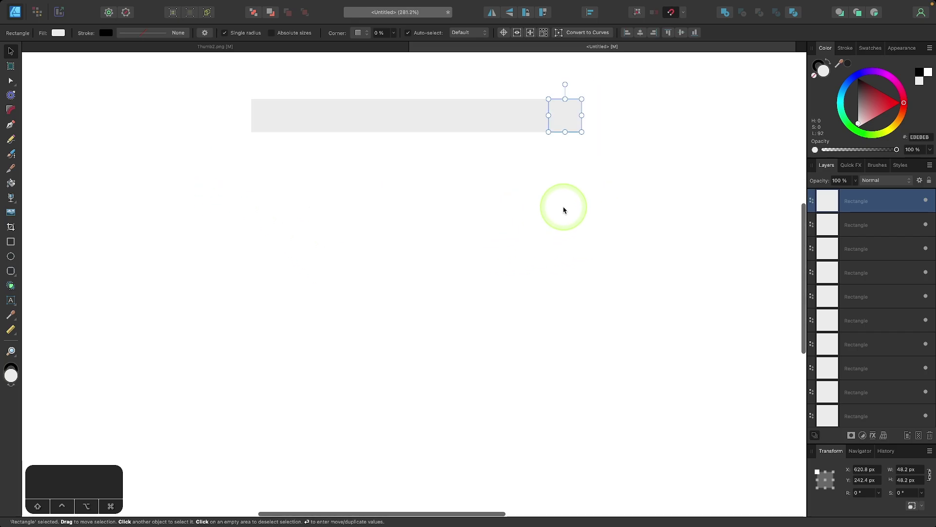
{"action": "left_click", "coordinate": [648, 176]}
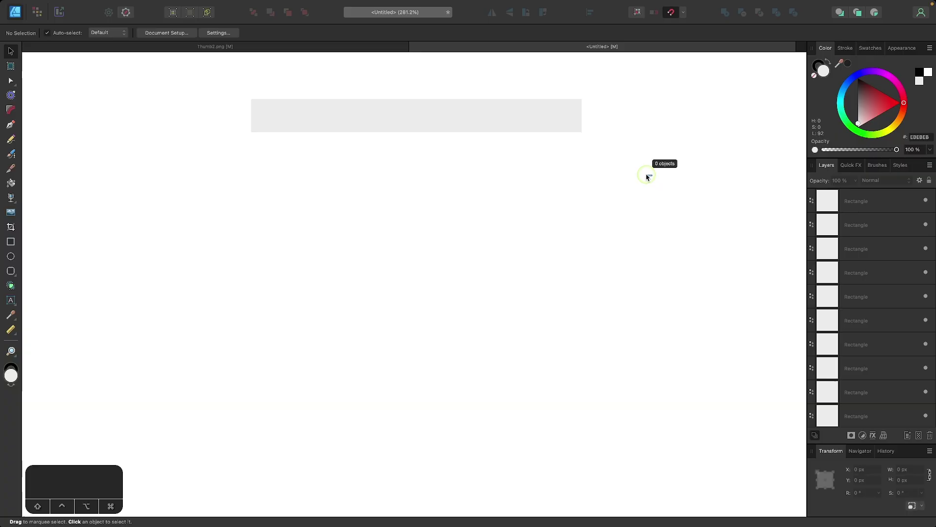
Step: Copy the ten-square strip downward repeatedly into a 10 × 14 grid, then select the whole grid
{"action": "left_click_drag", "start_coordinate": [647, 176], "coordinate": [177, 90]}
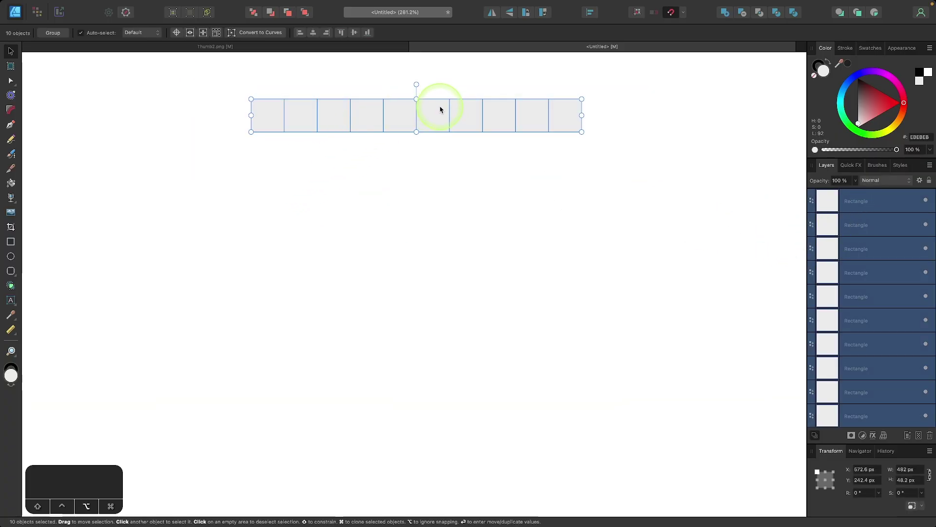
{"action": "left_click_drag", "start_coordinate": [441, 109], "coordinate": [440, 145]}
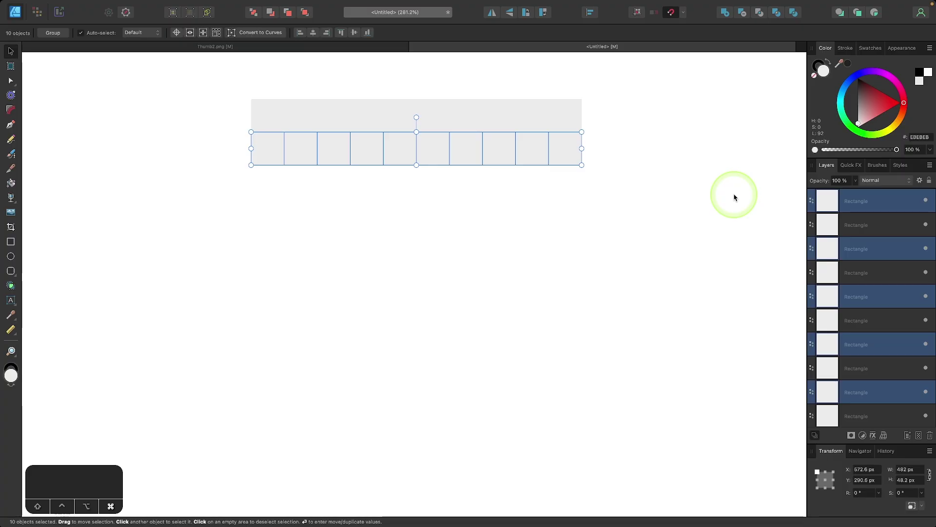
{"action": "key", "text": "super+j"}
{"action": "key", "text": "super+j"}
{"action": "key", "text": "super+j"}
{"action": "key", "text": "super+j"}
{"action": "key", "text": "super+j"}
{"action": "key", "text": "super+j"}
{"action": "key", "text": "super+j"}
{"action": "key", "text": "super+j"}
{"action": "key", "text": "super+j"}
{"action": "key", "text": "super+j"}
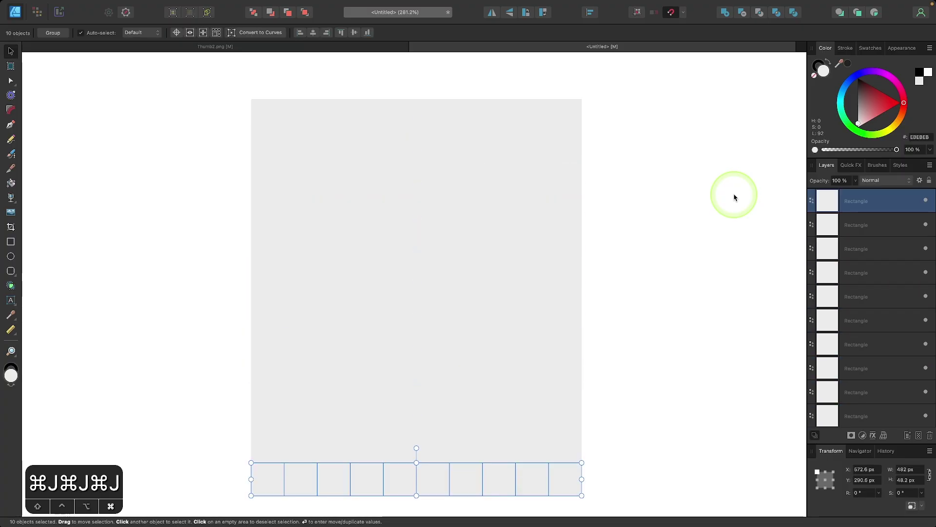
{"action": "scroll", "coordinate": [735, 198], "scroll_direction": "down", "scroll_amount": 2}
{"action": "scroll", "coordinate": [735, 197], "scroll_direction": "down", "scroll_amount": 3}
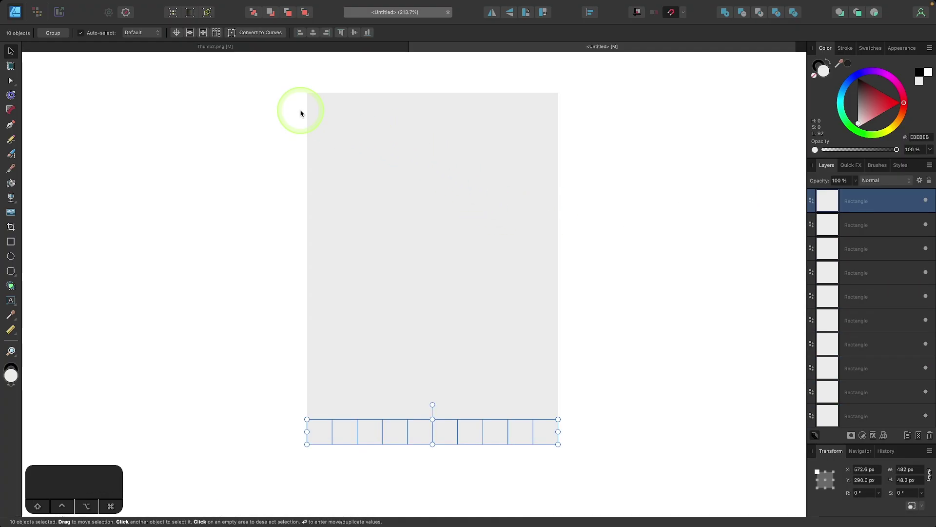
{"action": "left_click_drag", "start_coordinate": [613, 471], "coordinate": [224, 60]}
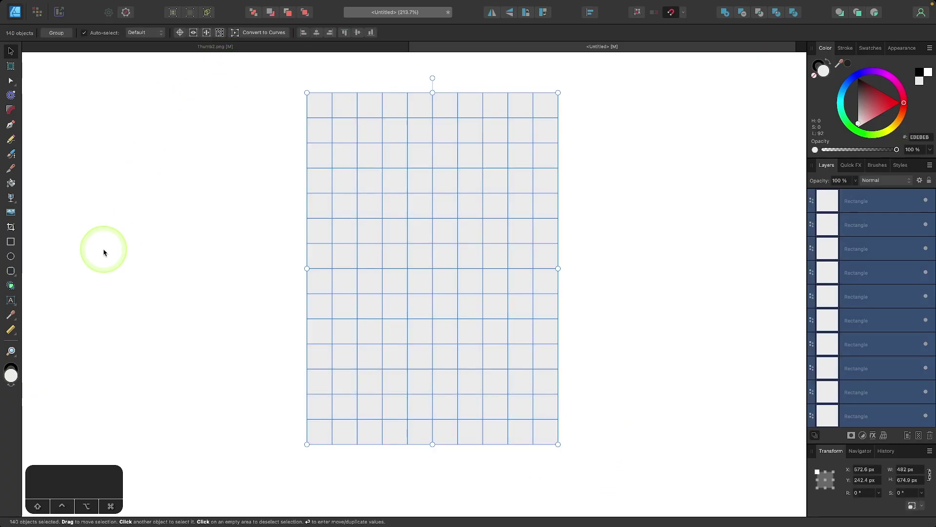
Step: With the Shape Builder in Subtract mode, delete the second row and second-to-last row of cells
{"action": "left_click", "coordinate": [10, 286]}
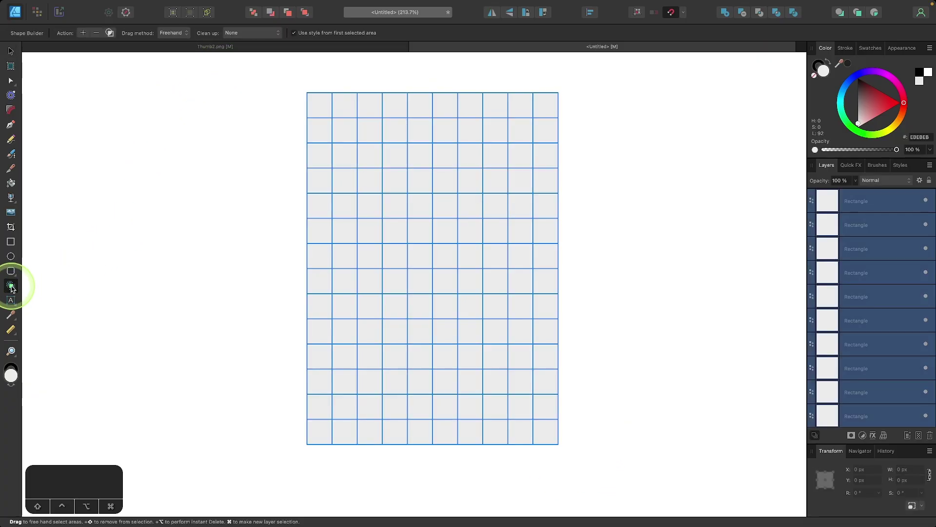
{"action": "left_click", "coordinate": [96, 33]}
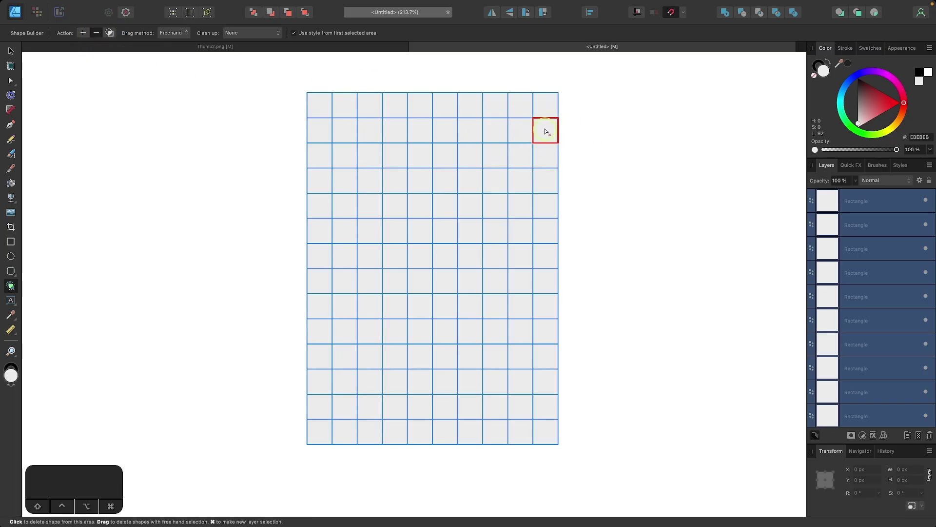
{"action": "left_click_drag", "start_coordinate": [547, 132], "coordinate": [504, 130]}
{"action": "mouse_move", "coordinate": [436, 137]}
{"action": "left_mouse_down"}
{"action": "mouse_move", "coordinate": [366, 131]}
{"action": "mouse_move", "coordinate": [327, 143]}
{"action": "left_mouse_up"}
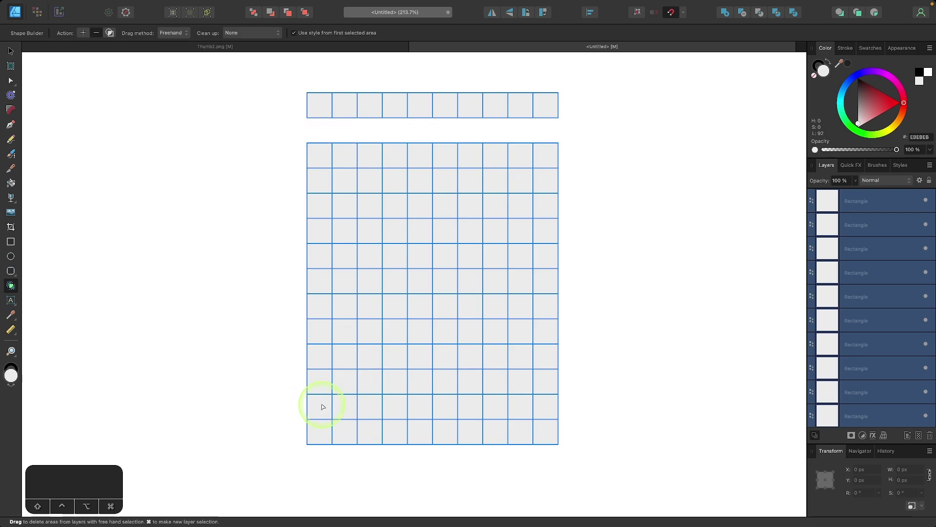
{"action": "left_click_drag", "start_coordinate": [324, 407], "coordinate": [543, 403]}
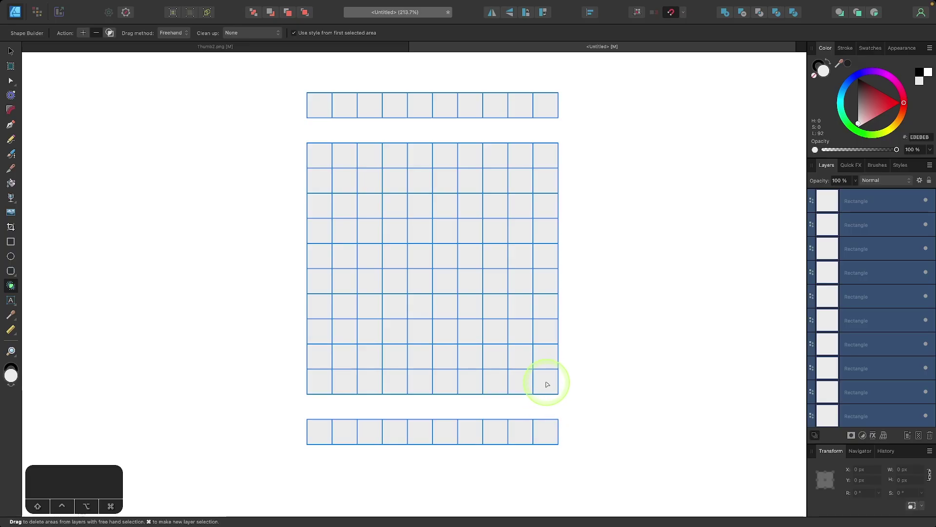
Step: Remove right-column, second-column and inner cells to carve out the square spiral path
{"action": "left_click_drag", "start_coordinate": [547, 384], "coordinate": [538, 336]}
{"action": "left_click_drag", "start_coordinate": [539, 299], "coordinate": [541, 238]}
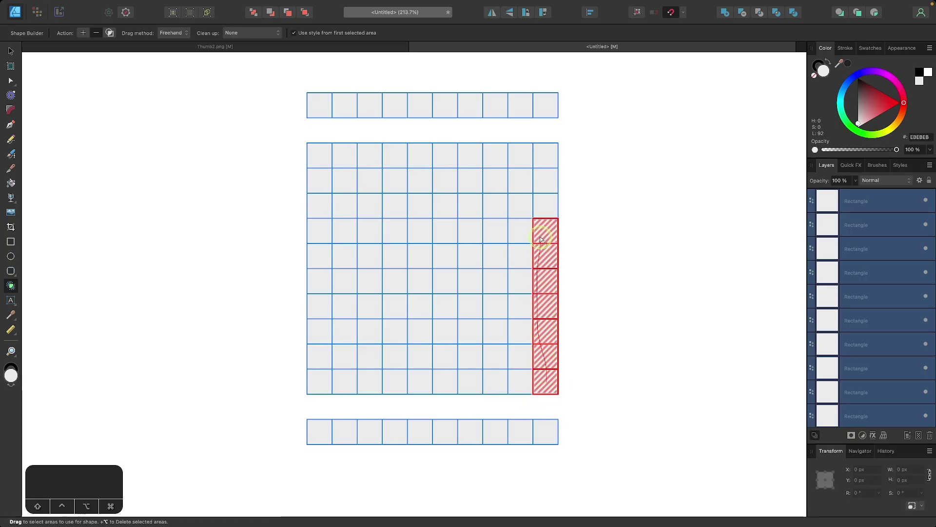
{"action": "mouse_move", "coordinate": [538, 182]}
{"action": "left_mouse_down"}
{"action": "mouse_move", "coordinate": [350, 186]}
{"action": "mouse_move", "coordinate": [348, 233]}
{"action": "left_mouse_up"}
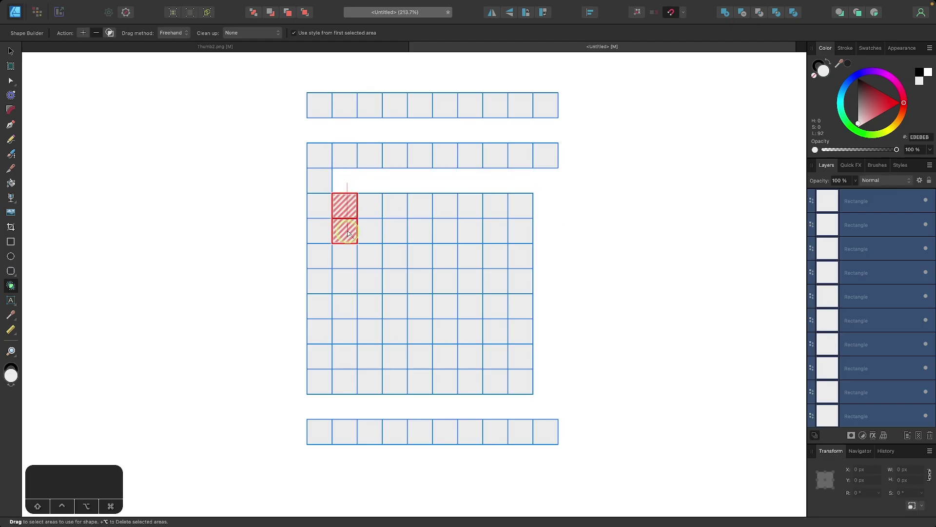
{"action": "mouse_move", "coordinate": [346, 286]}
{"action": "left_mouse_down"}
{"action": "mouse_move", "coordinate": [343, 355]}
{"action": "mouse_move", "coordinate": [387, 355]}
{"action": "left_mouse_up"}
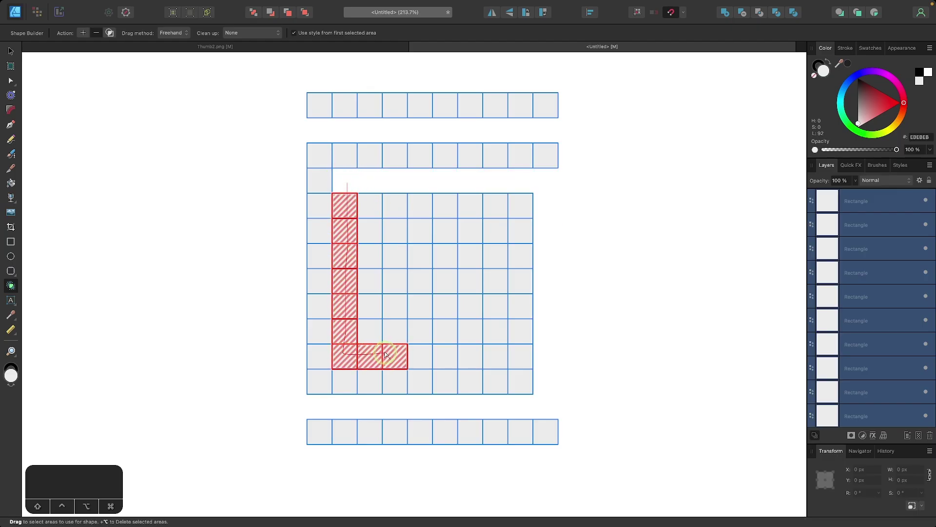
{"action": "mouse_move", "coordinate": [496, 325]}
{"action": "left_mouse_down"}
{"action": "mouse_move", "coordinate": [489, 228]}
{"action": "mouse_move", "coordinate": [401, 232]}
{"action": "mouse_move", "coordinate": [396, 306]}
{"action": "mouse_move", "coordinate": [431, 308]}
{"action": "mouse_move", "coordinate": [441, 284]}
{"action": "left_mouse_up"}
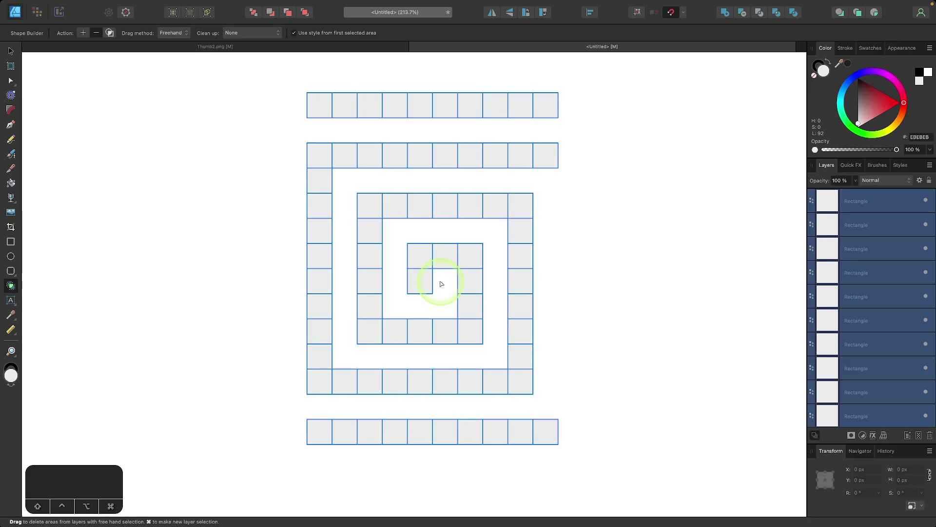
Step: Switch the Shape Builder to Add and merge the top row, spiral cells and bottom row
{"action": "left_click", "coordinate": [83, 32]}
{"action": "left_click_drag", "start_coordinate": [320, 110], "coordinate": [546, 108]}
{"action": "mouse_move", "coordinate": [534, 171]}
{"action": "left_mouse_down"}
{"action": "mouse_move", "coordinate": [547, 158]}
{"action": "mouse_move", "coordinate": [326, 165]}
{"action": "mouse_move", "coordinate": [319, 371]}
{"action": "mouse_move", "coordinate": [449, 384]}
{"action": "mouse_move", "coordinate": [521, 358]}
{"action": "mouse_move", "coordinate": [523, 217]}
{"action": "mouse_move", "coordinate": [378, 211]}
{"action": "mouse_move", "coordinate": [369, 328]}
{"action": "mouse_move", "coordinate": [470, 329]}
{"action": "mouse_move", "coordinate": [468, 259]}
{"action": "mouse_move", "coordinate": [419, 275]}
{"action": "left_mouse_up"}
{"action": "left_click_drag", "start_coordinate": [327, 429], "coordinate": [540, 429]}
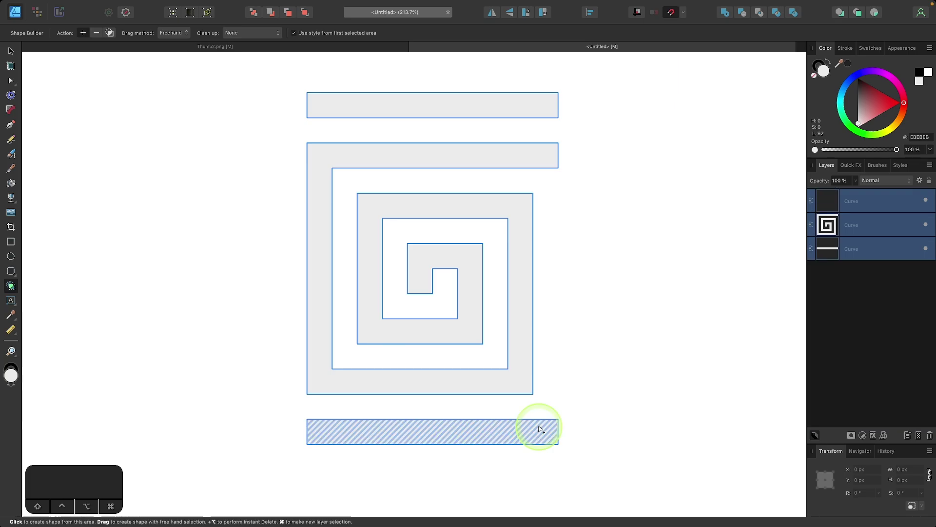
Step: Fill the top bar, spiral and bottom bar solid black and group them as one tile
{"action": "left_click", "coordinate": [10, 50]}
{"action": "scroll", "coordinate": [234, 199], "scroll_direction": "down", "scroll_amount": 2}
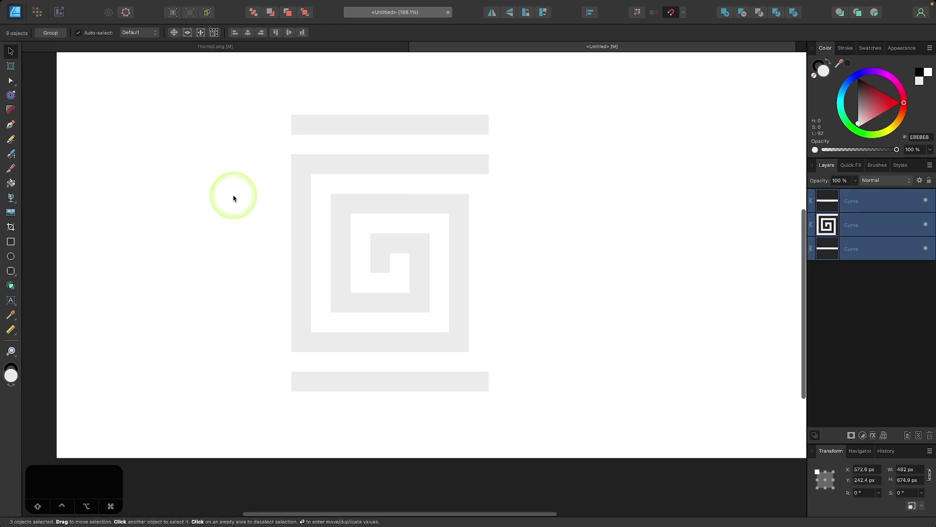
{"action": "scroll", "coordinate": [234, 198], "scroll_direction": "down", "scroll_amount": 2}
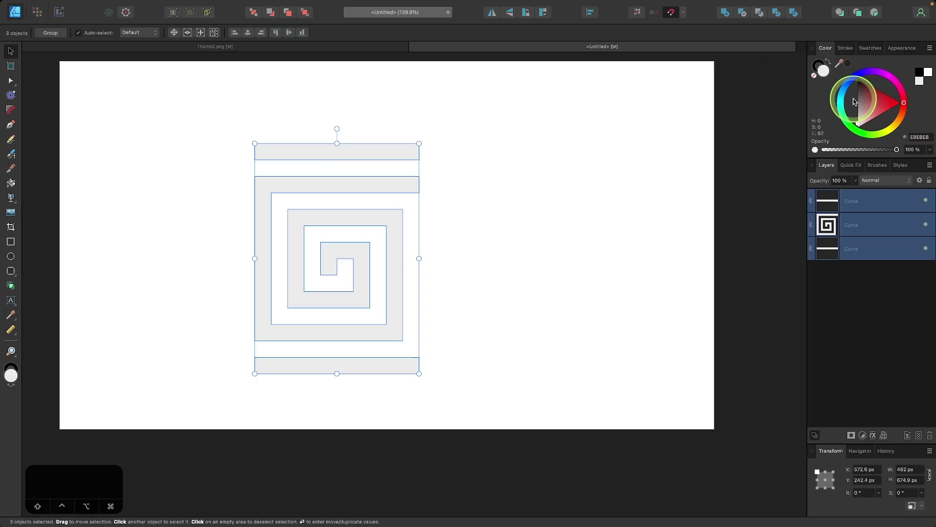
{"action": "left_click_drag", "start_coordinate": [855, 101], "coordinate": [827, 40]}
{"action": "left_click", "coordinate": [305, 251]}
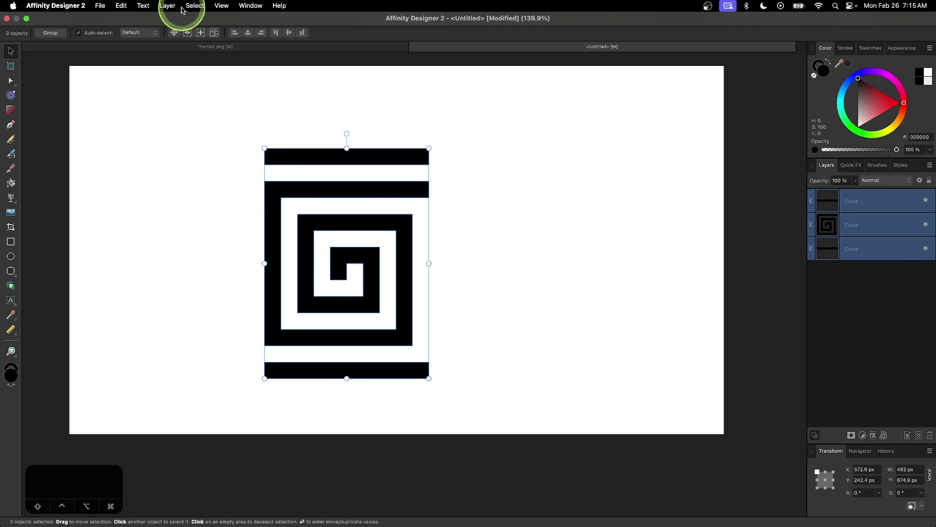
{"action": "left_click", "coordinate": [173, 6]}
{"action": "left_click", "coordinate": [170, 21]}
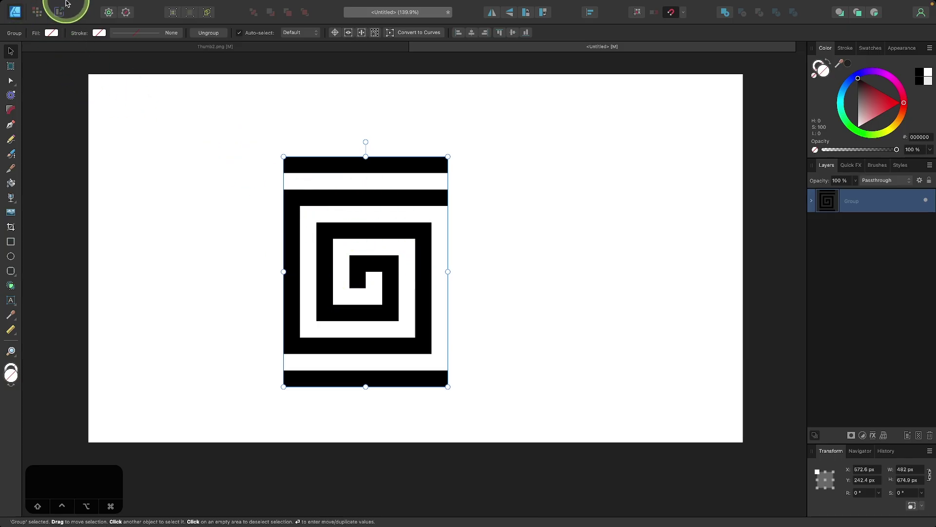
Step: Set up a PNG export of the selection only, 800 px wide by 1120 px high
{"action": "mouse_move", "coordinate": [62, 1]}
{"action": "left_click", "coordinate": [99, 6]}
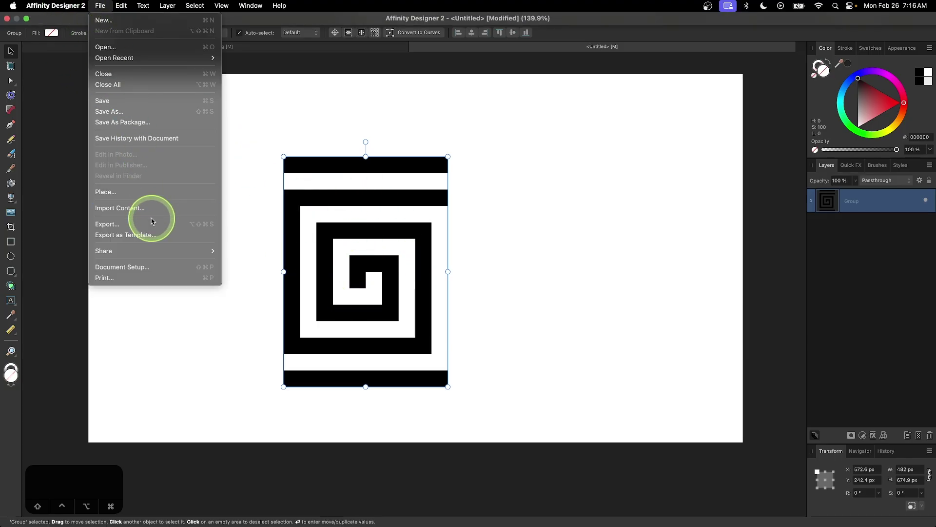
{"action": "left_click", "coordinate": [129, 226]}
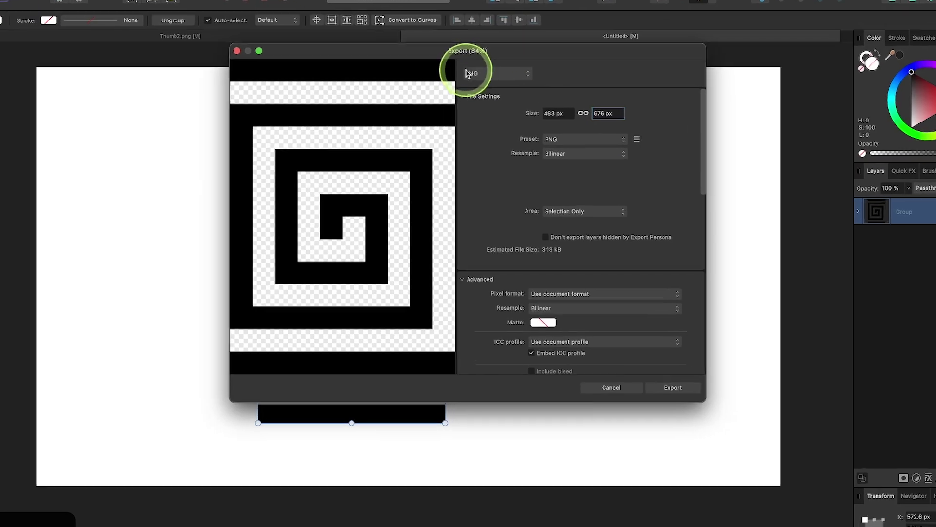
{"action": "left_click", "coordinate": [480, 84]}
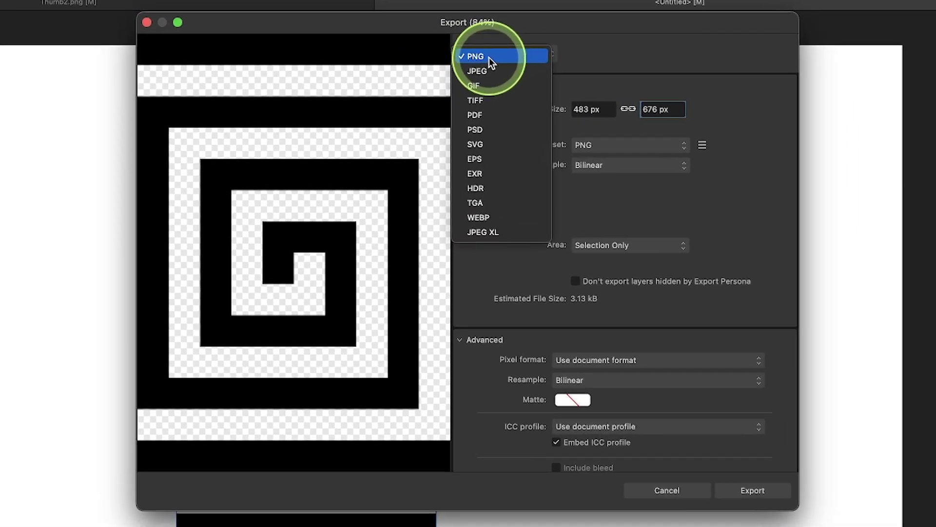
{"action": "left_click", "coordinate": [482, 69]}
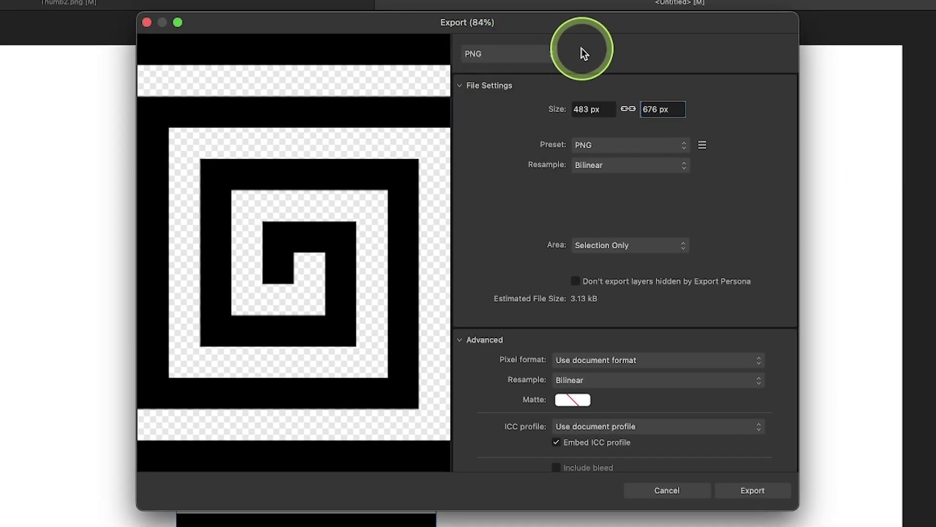
{"action": "left_click", "coordinate": [627, 246]}
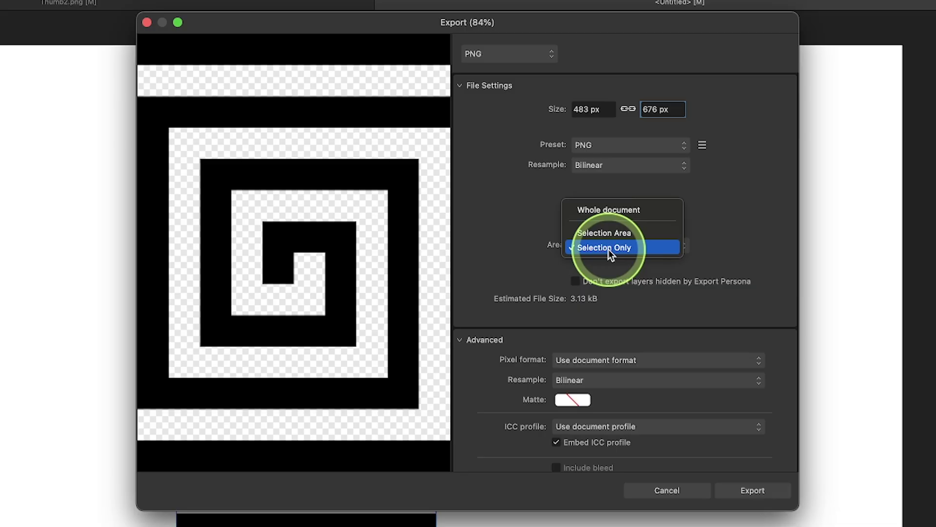
{"action": "left_click", "coordinate": [609, 249]}
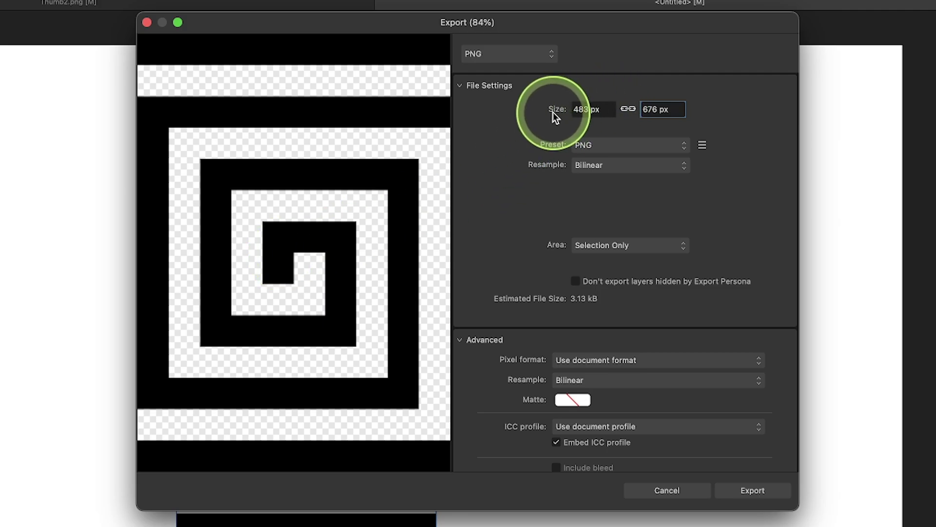
{"action": "left_click", "coordinate": [582, 109]}
{"action": "double_click", "coordinate": [583, 109]}
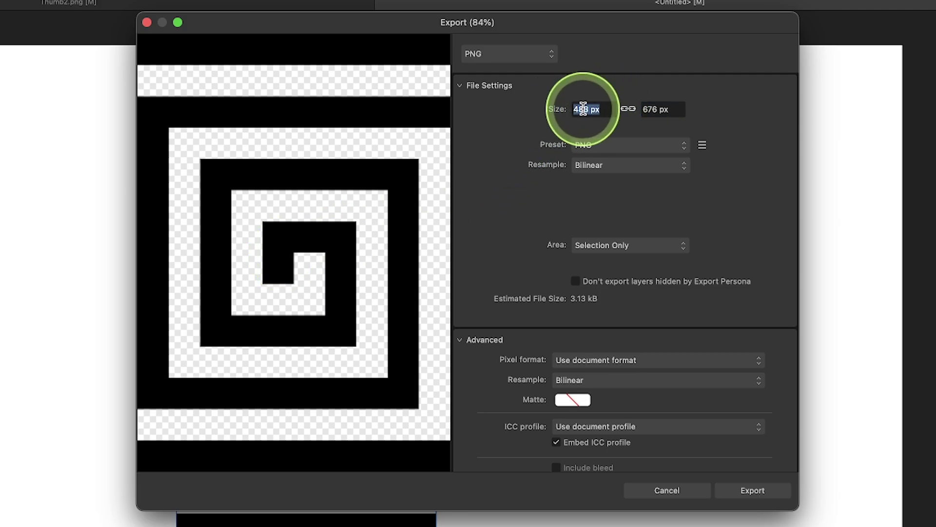
{"action": "type", "text": "800"}
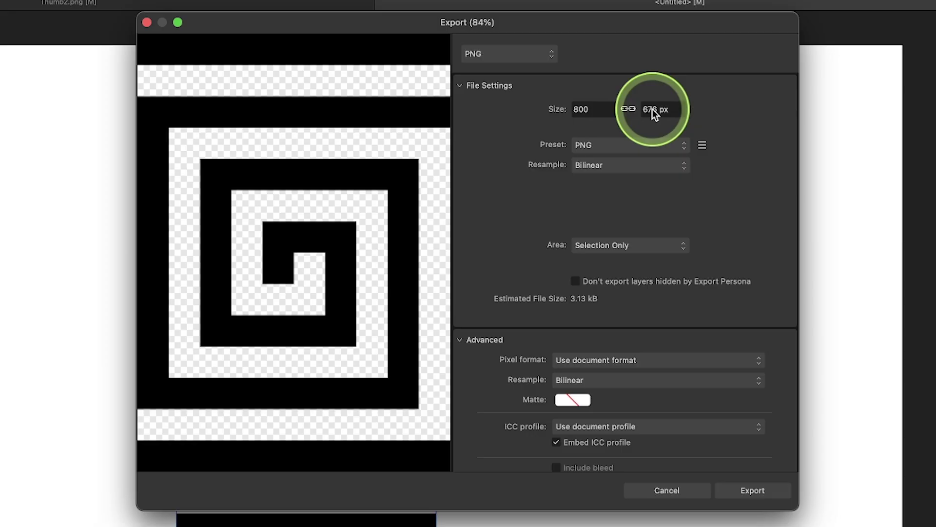
{"action": "left_click", "coordinate": [653, 109]}
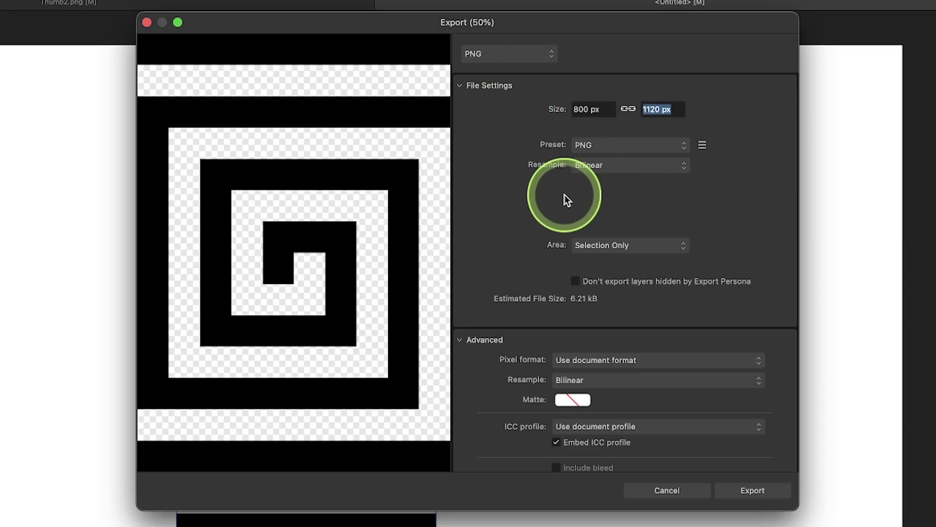
Step: Export the tile as brush-tile.png to the Desktop
{"action": "left_click", "coordinate": [750, 490]}
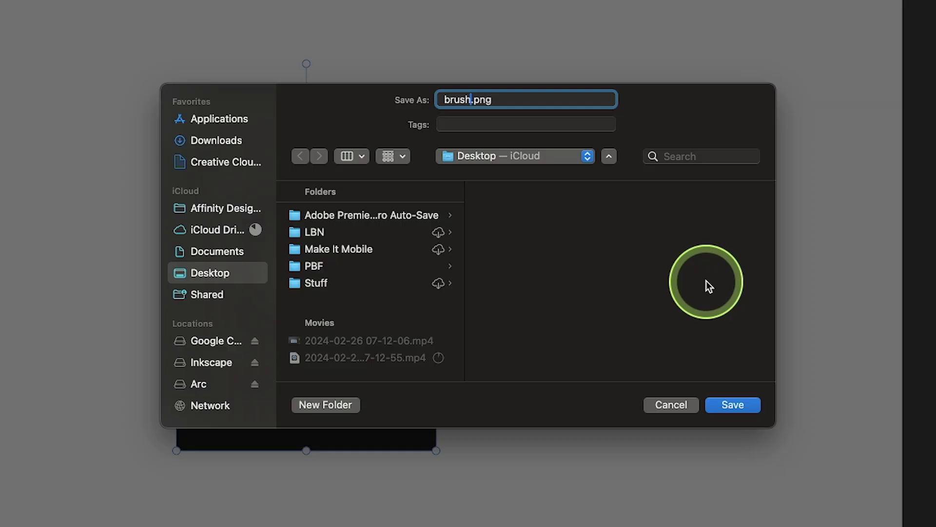
{"action": "type", "text": "brush-tile"}
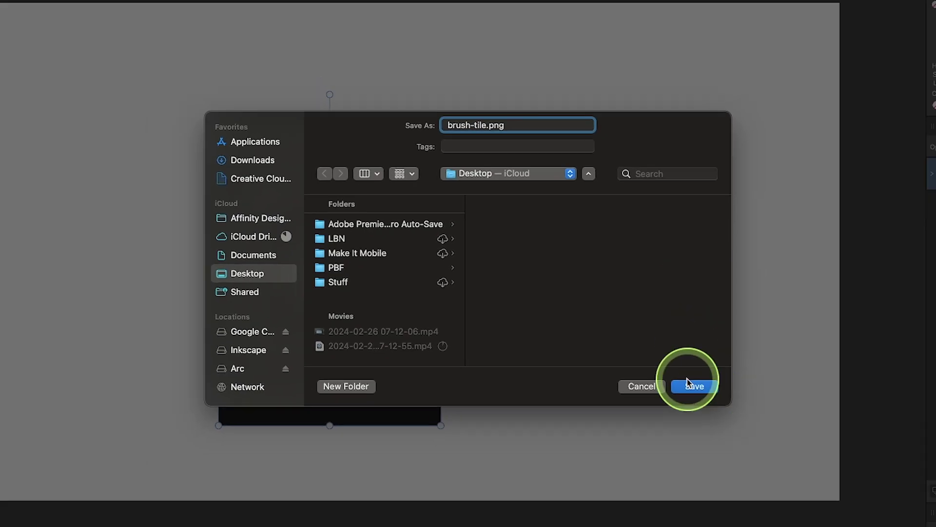
{"action": "left_click", "coordinate": [732, 406]}
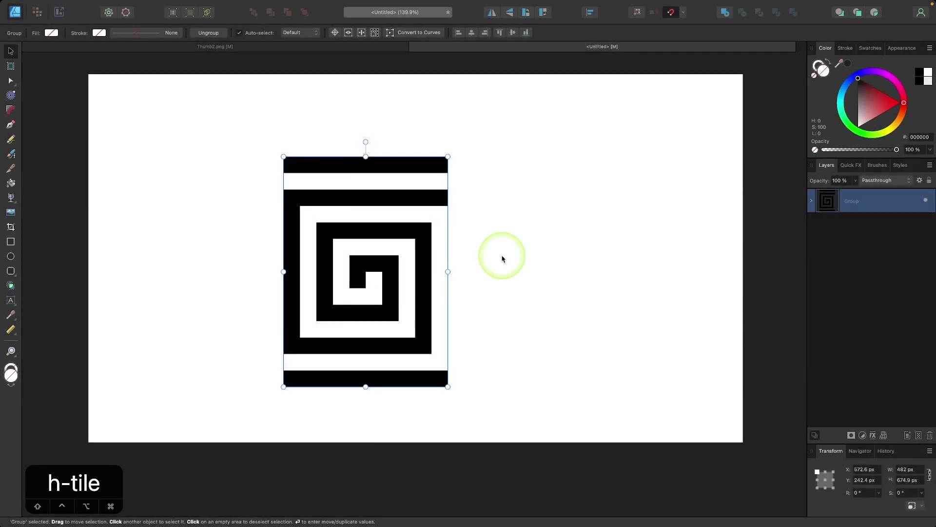
Step: Drag the tile group off the page to the upper left
{"action": "left_click", "coordinate": [502, 259]}
{"action": "scroll", "coordinate": [497, 255], "scroll_direction": "down", "scroll_amount": 1}
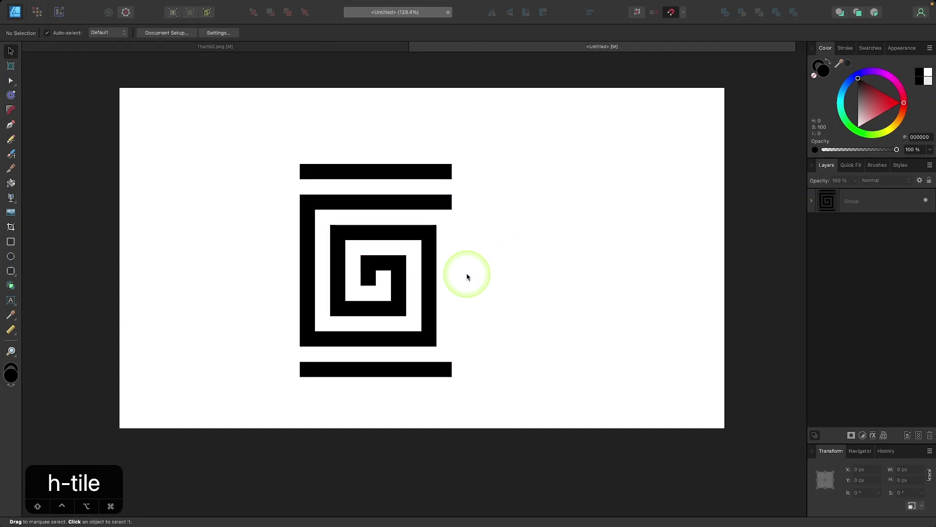
{"action": "left_click", "coordinate": [433, 271]}
{"action": "left_click_drag", "start_coordinate": [433, 271], "coordinate": [96, 204]}
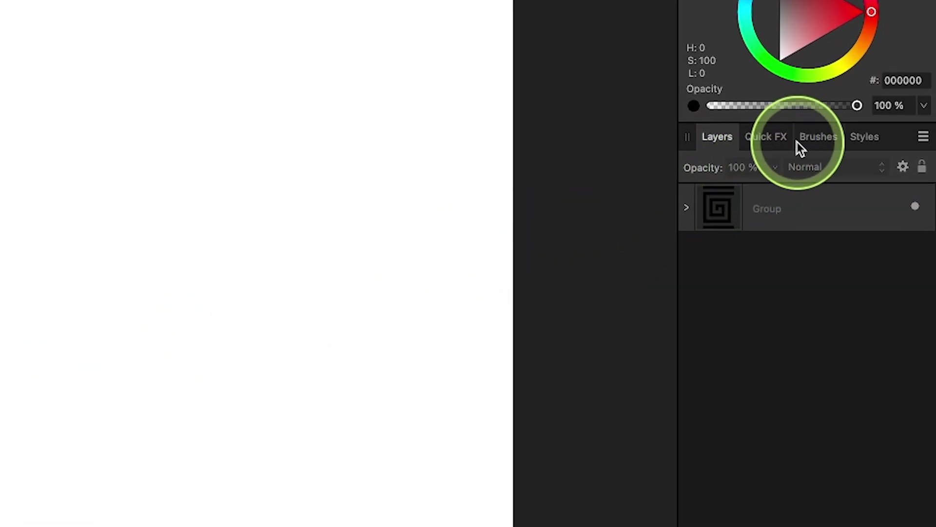
Step: Create a new brush category named Custom Brushes in the Brushes panel
{"action": "left_click", "coordinate": [875, 164]}
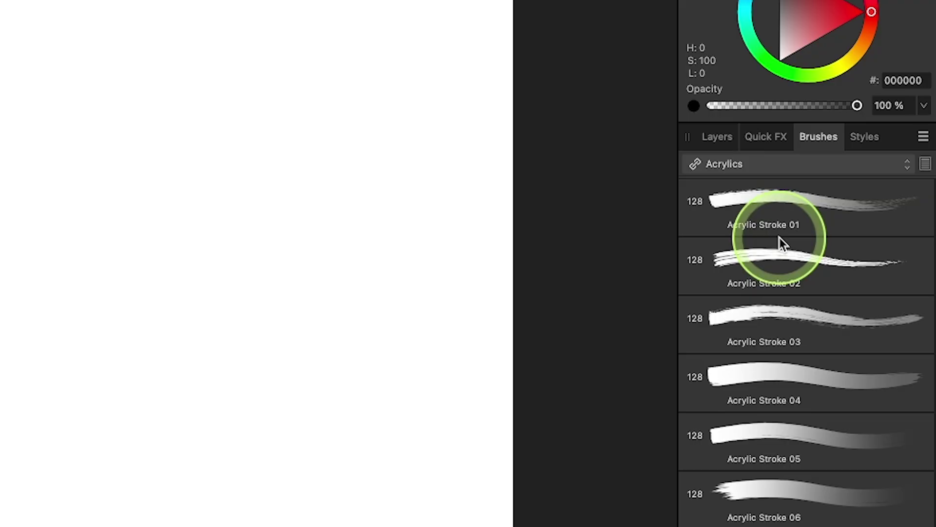
{"action": "left_click", "coordinate": [924, 142]}
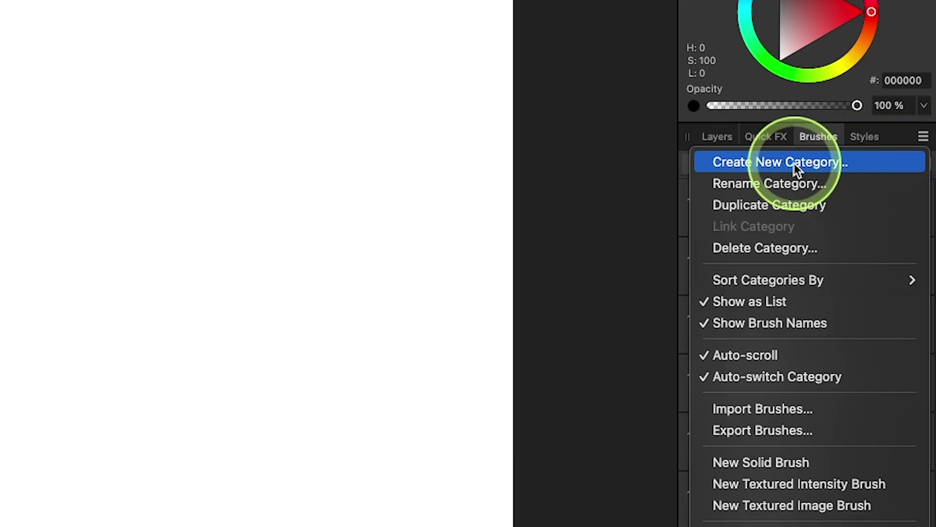
{"action": "left_click", "coordinate": [795, 166]}
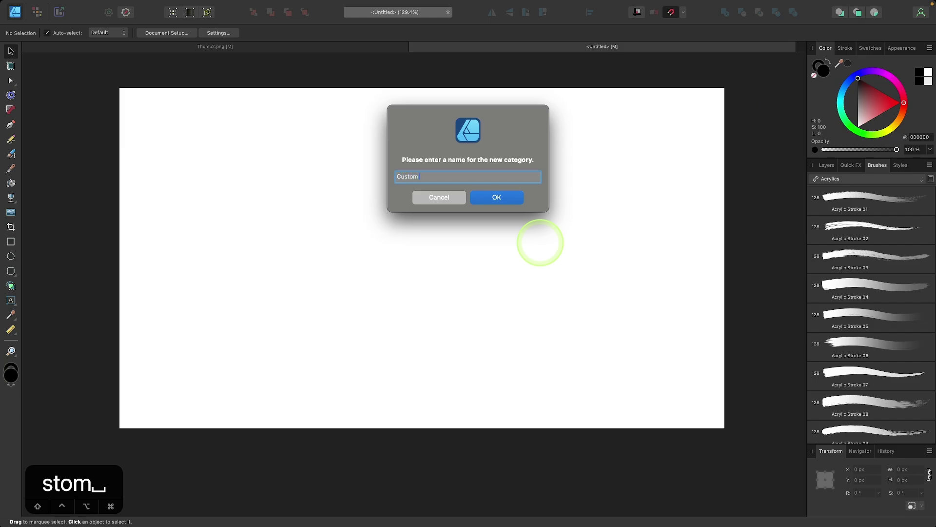
{"action": "left_click", "coordinate": [503, 197]}
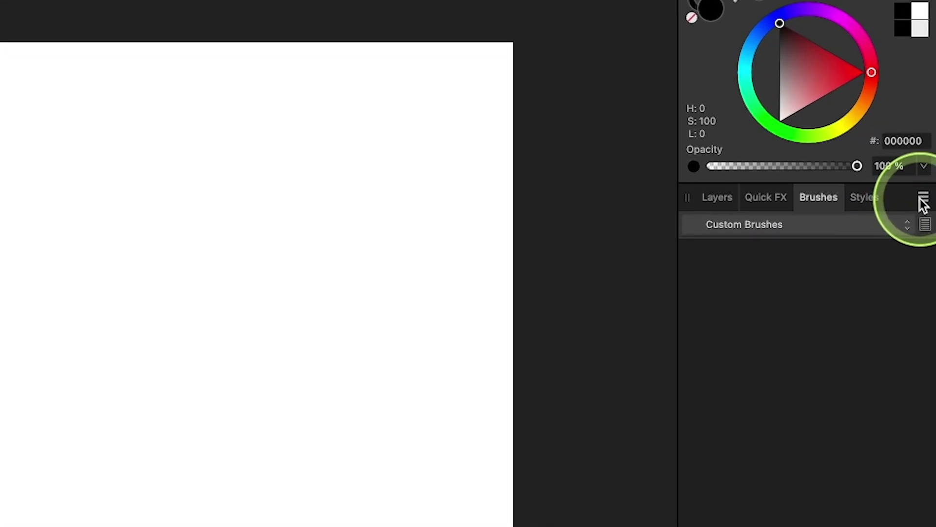
Step: Create a new Textured Image Brush from brush-tile.png on the Desktop
{"action": "left_click", "coordinate": [930, 166]}
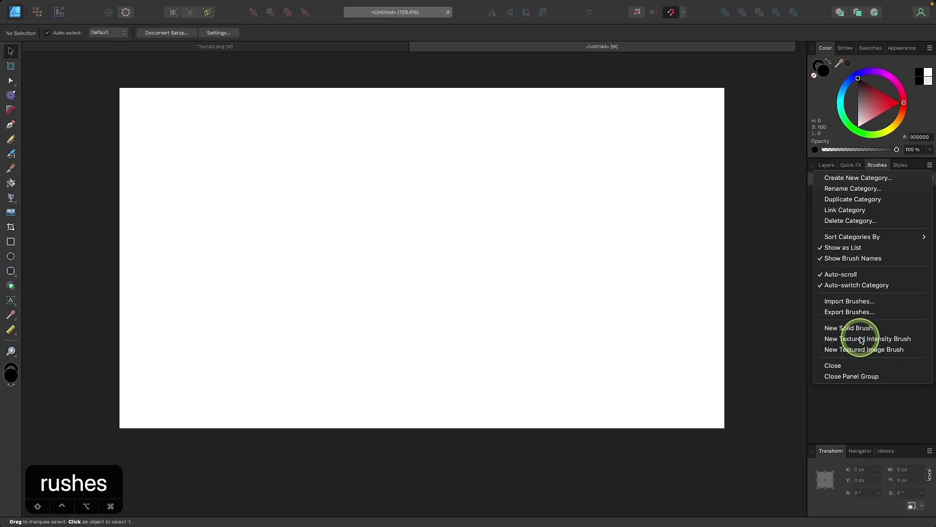
{"action": "left_click", "coordinate": [859, 336]}
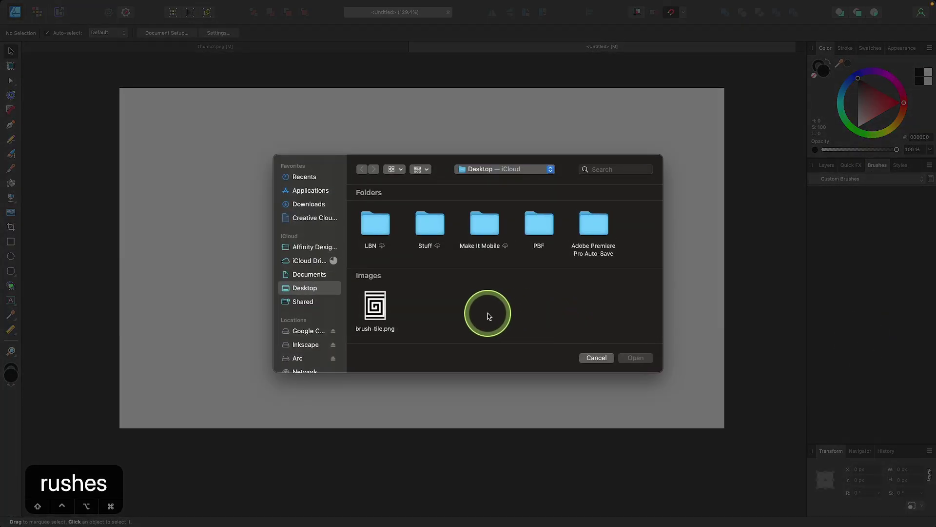
{"action": "double_click", "coordinate": [378, 313]}
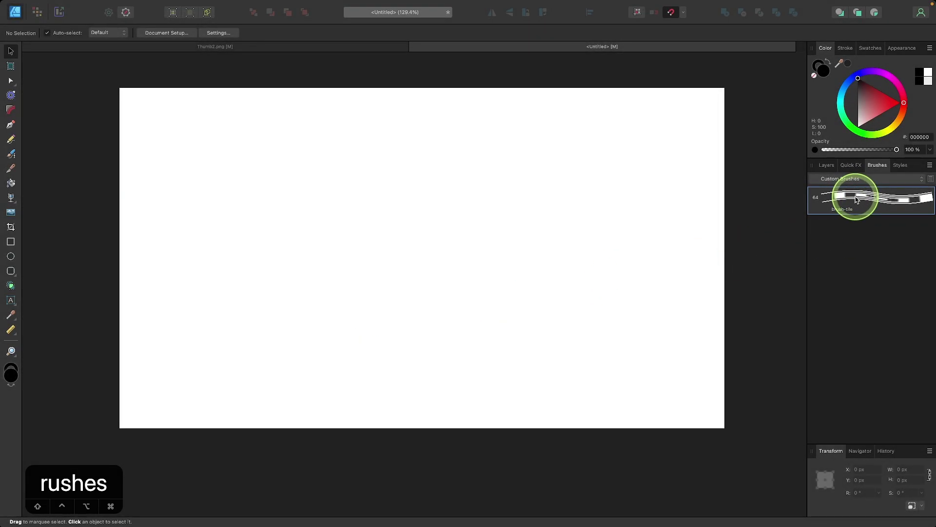
Step: Set the brush-tile brush's Body mode to Repeat so the spiral tile repeats continuously
{"action": "double_click", "coordinate": [856, 199]}
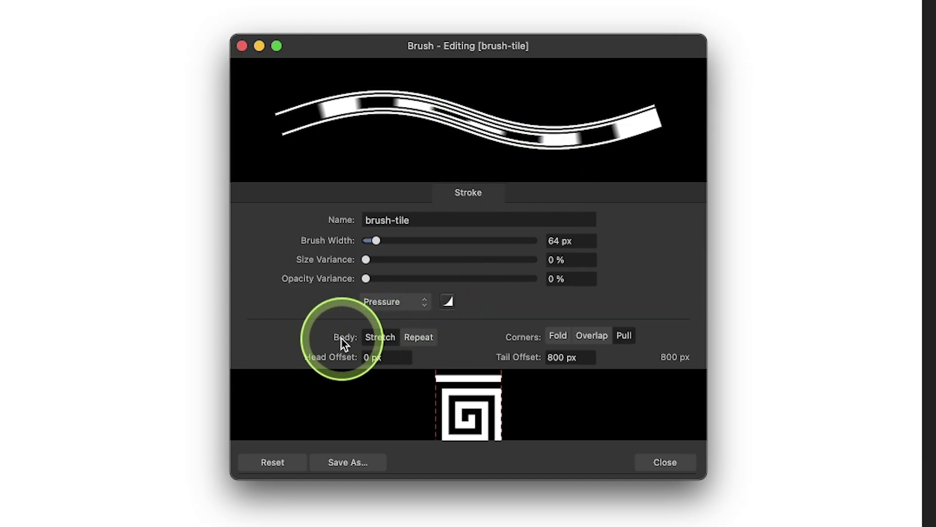
{"action": "left_click", "coordinate": [419, 341]}
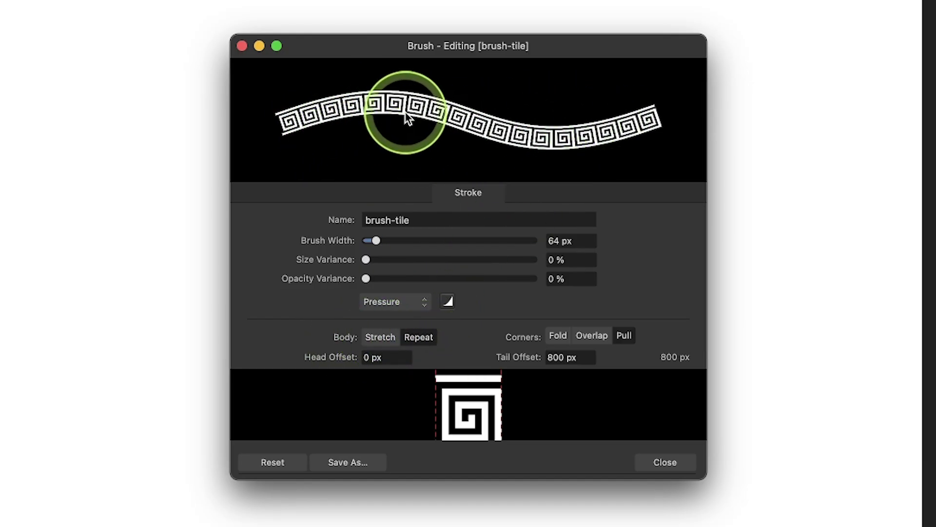
{"action": "left_click", "coordinate": [665, 460]}
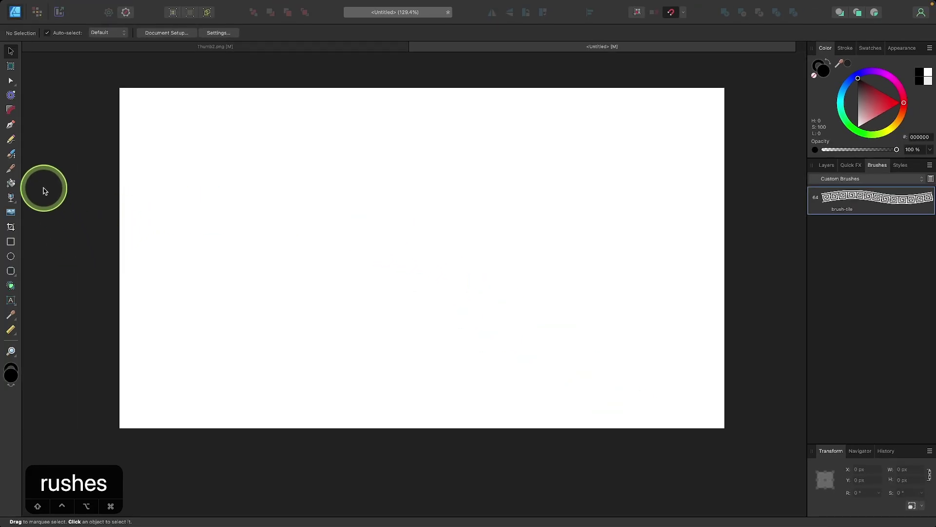
Step: Paint a wavy S-curve stroke with the brush-tile brush and move it higher on the artboard
{"action": "left_click", "coordinate": [10, 156]}
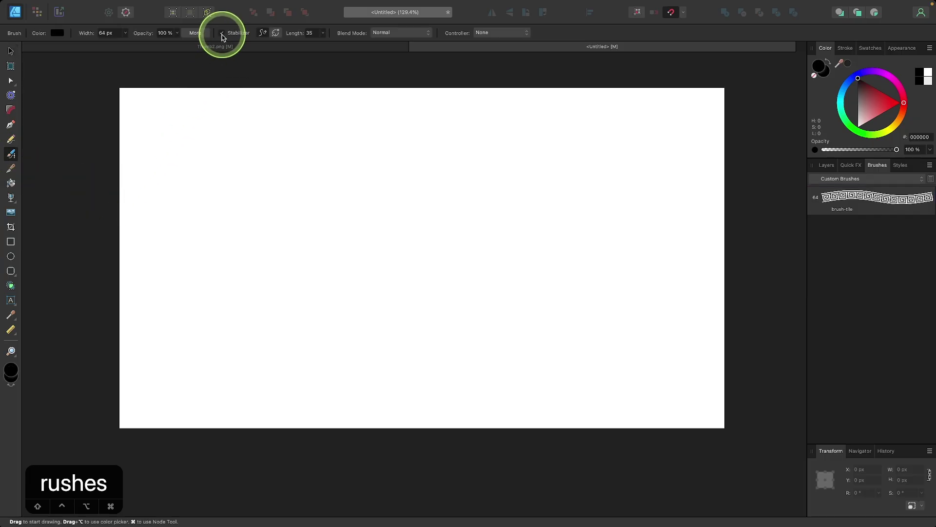
{"action": "left_click", "coordinate": [884, 205]}
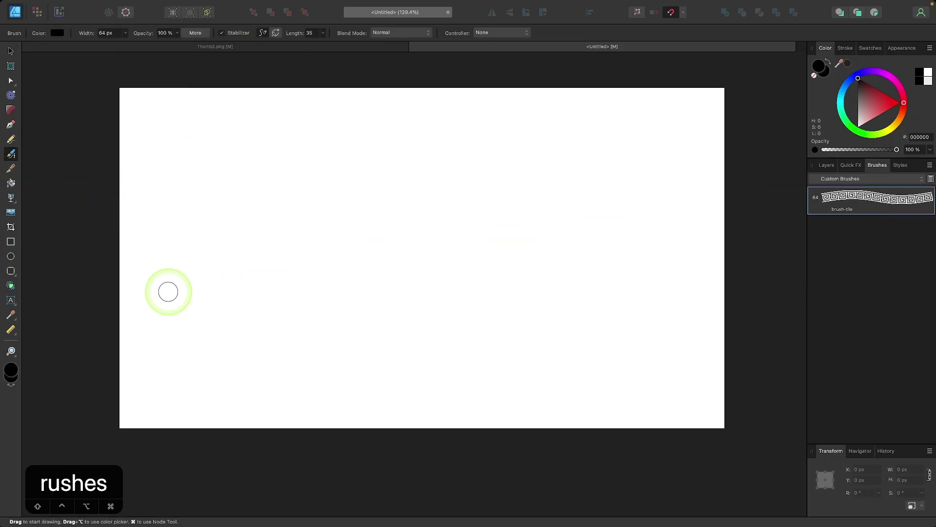
{"action": "mouse_move", "coordinate": [163, 295]}
{"action": "left_mouse_down"}
{"action": "mouse_move", "coordinate": [213, 215]}
{"action": "mouse_move", "coordinate": [297, 180]}
{"action": "mouse_move", "coordinate": [392, 267]}
{"action": "mouse_move", "coordinate": [484, 297]}
{"action": "mouse_move", "coordinate": [590, 165]}
{"action": "left_mouse_up"}
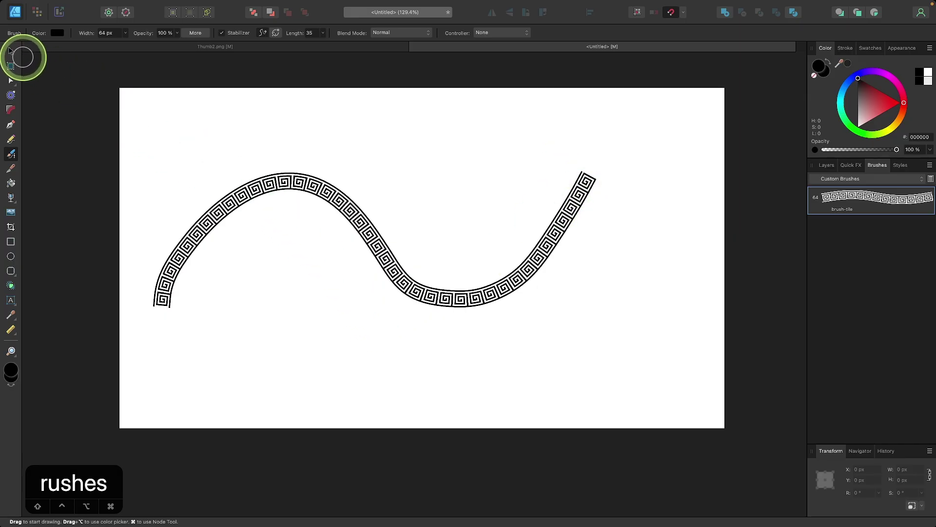
{"action": "left_click", "coordinate": [17, 57]}
{"action": "left_click_drag", "start_coordinate": [354, 220], "coordinate": [359, 179]}
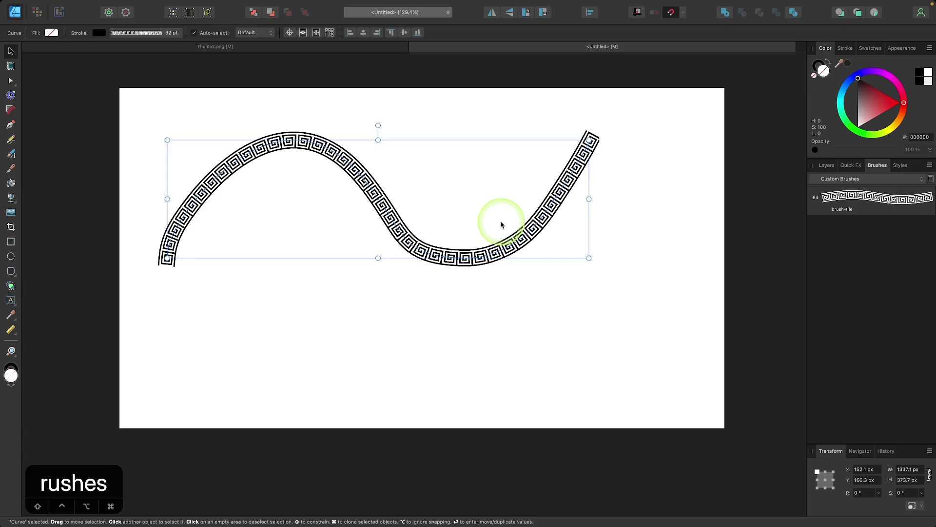
Step: Recolour the curve's stroke orange and shrink it to about half size, nudging it right and down
{"action": "left_click", "coordinate": [820, 62]}
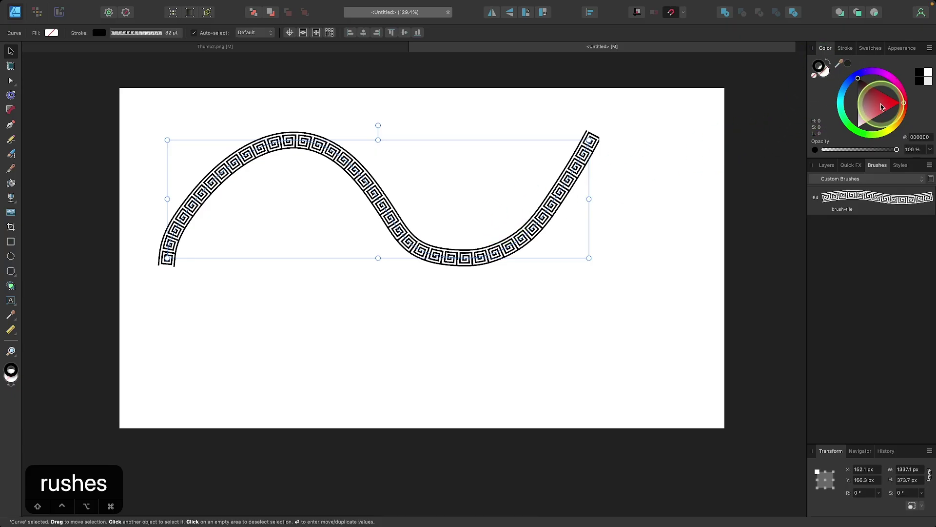
{"action": "mouse_move", "coordinate": [882, 107]}
{"action": "left_mouse_down"}
{"action": "mouse_move", "coordinate": [899, 103]}
{"action": "mouse_move", "coordinate": [901, 130]}
{"action": "left_mouse_up"}
{"action": "left_click_drag", "start_coordinate": [409, 247], "coordinate": [407, 209]}
{"action": "left_click_drag", "start_coordinate": [585, 162], "coordinate": [386, 180]}
{"action": "left_click_drag", "start_coordinate": [318, 194], "coordinate": [394, 204]}
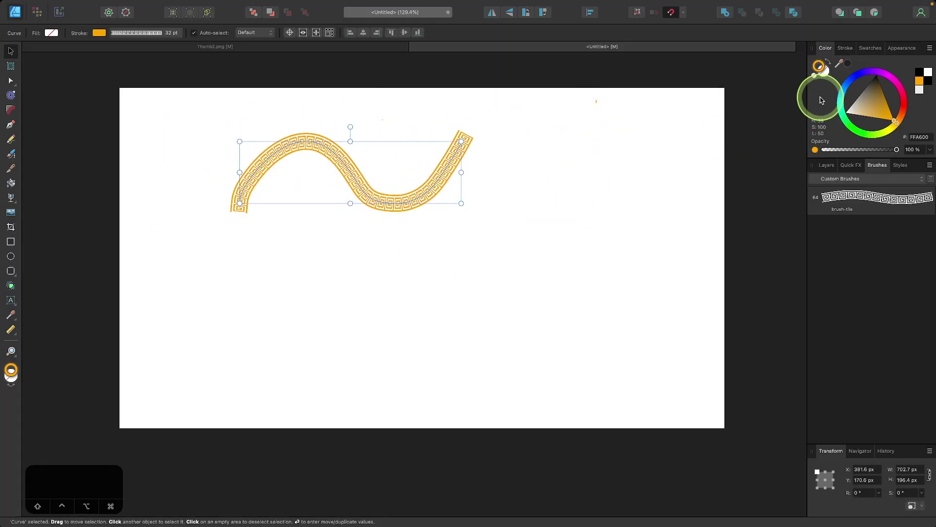
Step: Thicken the stroke to 47.7 pt and widen the brush-tile brush to 95.5 px
{"action": "left_click", "coordinate": [845, 48]}
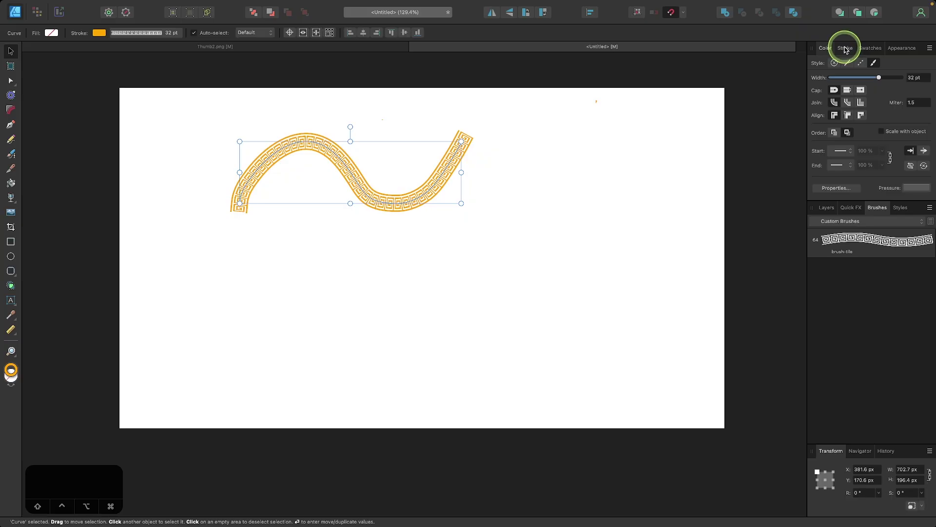
{"action": "mouse_move", "coordinate": [878, 80]}
{"action": "left_mouse_down"}
{"action": "mouse_move", "coordinate": [907, 81]}
{"action": "mouse_move", "coordinate": [864, 79]}
{"action": "mouse_move", "coordinate": [913, 88]}
{"action": "mouse_move", "coordinate": [882, 79]}
{"action": "mouse_move", "coordinate": [907, 83]}
{"action": "left_mouse_up"}
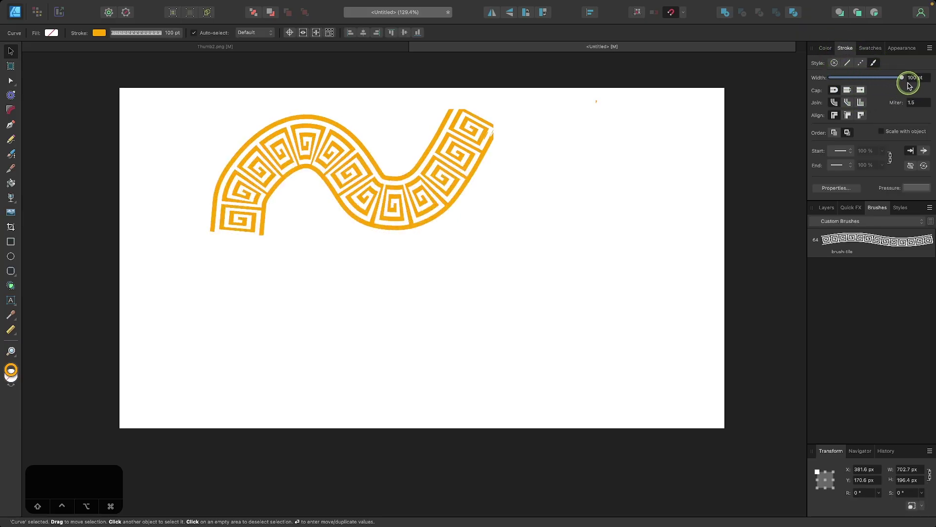
{"action": "double_click", "coordinate": [857, 247]}
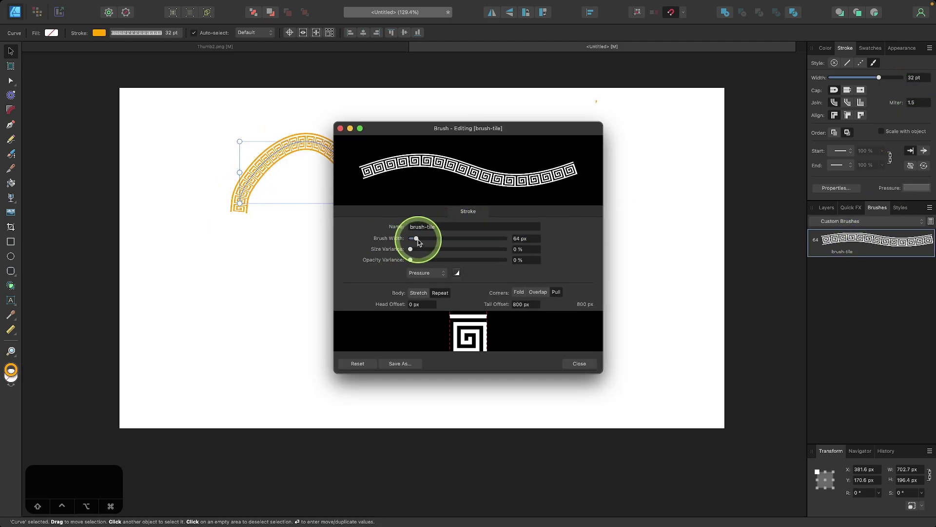
{"action": "mouse_move", "coordinate": [418, 241]}
{"action": "left_mouse_down"}
{"action": "mouse_move", "coordinate": [438, 239]}
{"action": "mouse_move", "coordinate": [421, 242]}
{"action": "left_mouse_up"}
{"action": "left_click", "coordinate": [580, 363]}
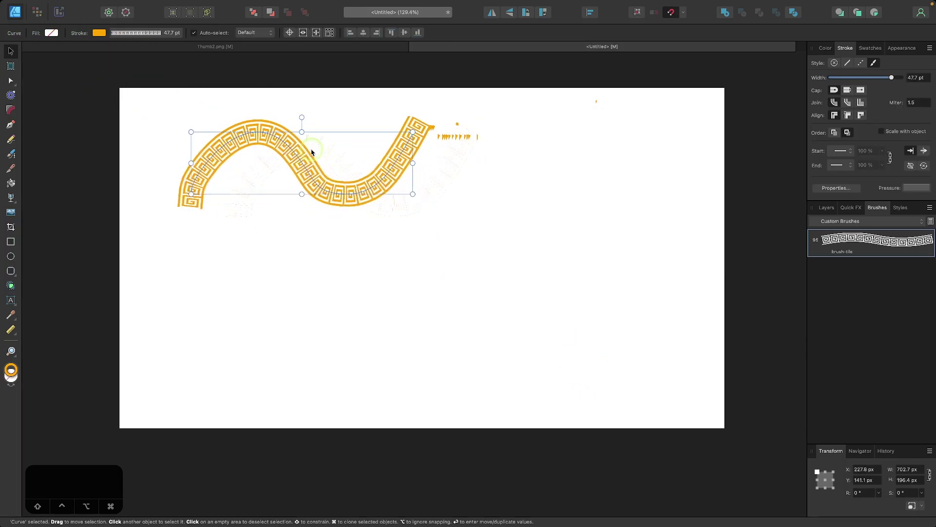
Step: Delete the curve and draw an unfilled 661.7 × 661.7 px circle stroked with the brush-tile brush
{"action": "key", "text": "BackSpace"}
{"action": "left_click", "coordinate": [56, 258]}
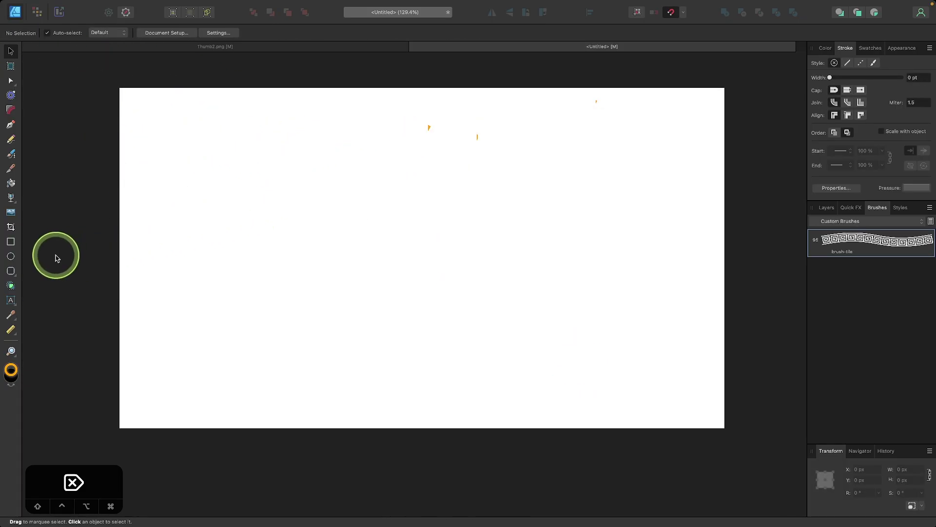
{"action": "left_click", "coordinate": [11, 258]}
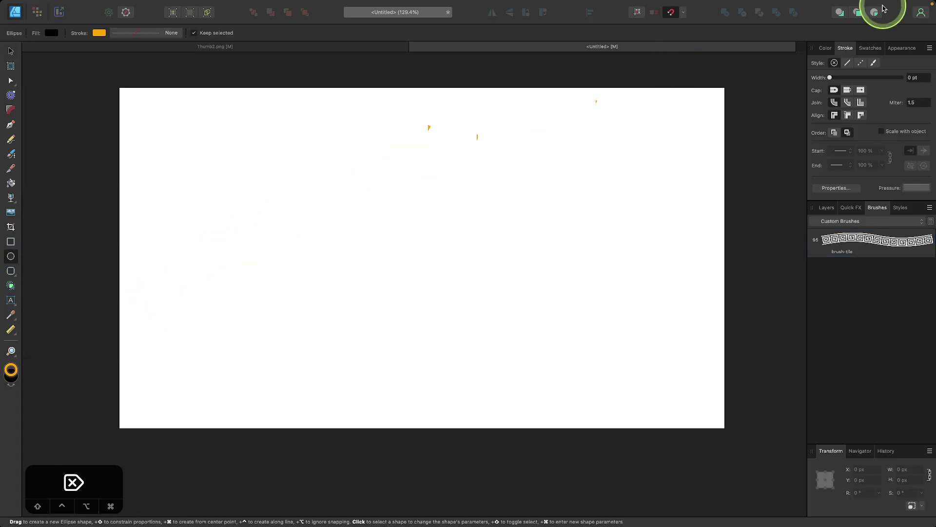
{"action": "left_click", "coordinate": [825, 48]}
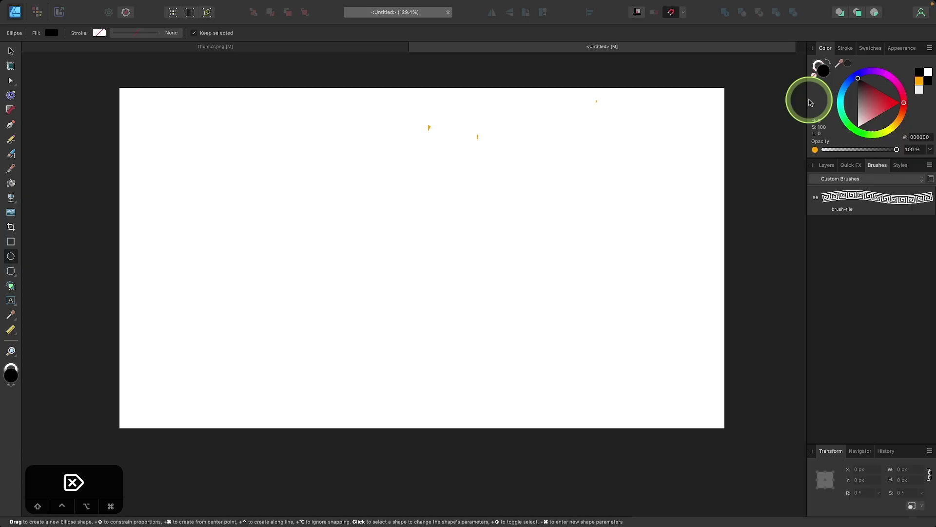
{"action": "left_click", "coordinate": [815, 76]}
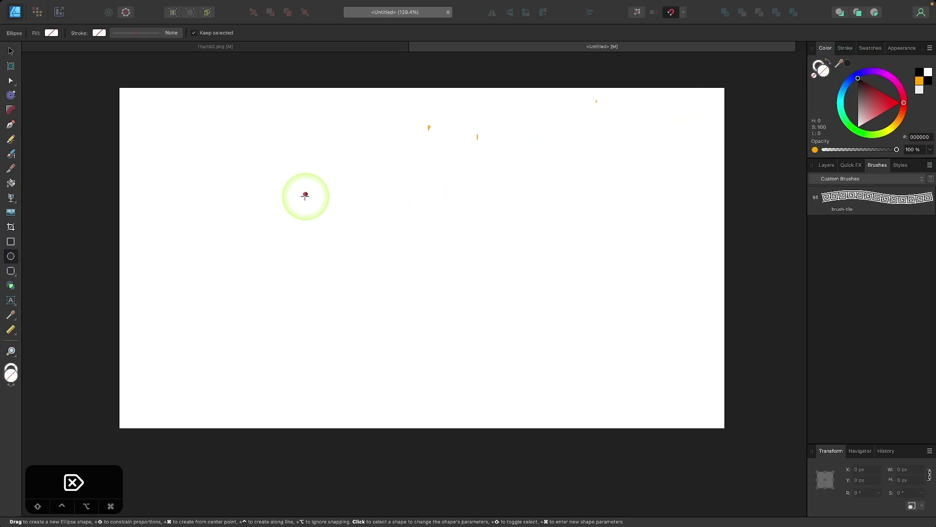
{"action": "left_click_drag", "start_coordinate": [279, 173], "coordinate": [501, 368]}
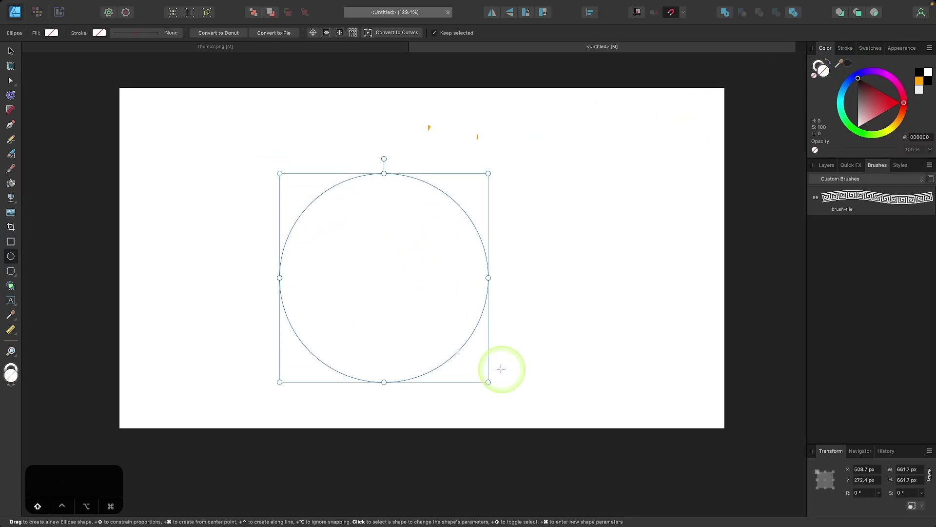
{"action": "left_click", "coordinate": [860, 199]}
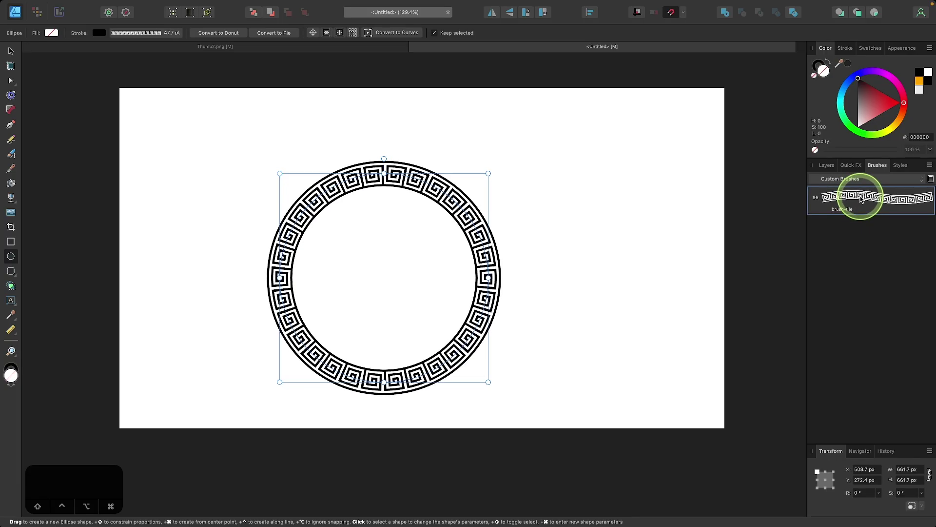
Step: Move the ring up and right, enable Scale with object, and resize it to 566.7 × 566.7 px
{"action": "left_click", "coordinate": [10, 51]}
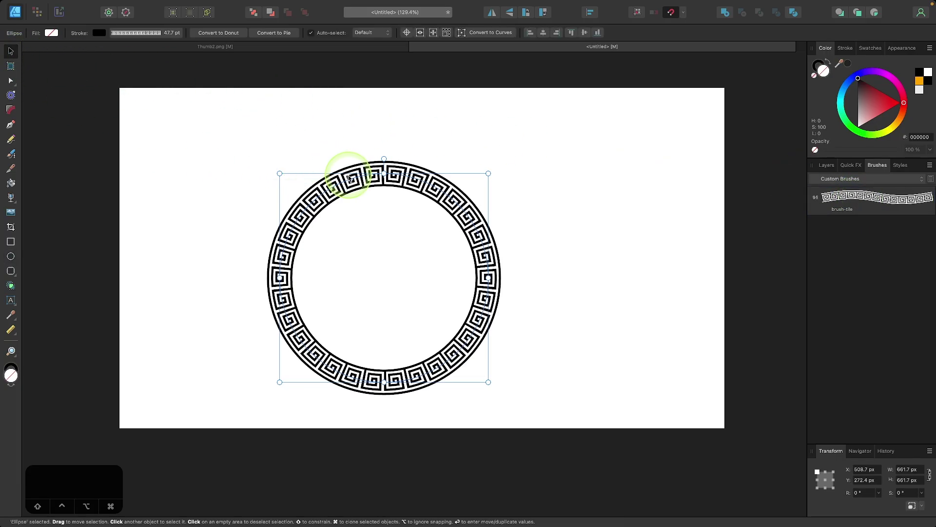
{"action": "left_click_drag", "start_coordinate": [400, 177], "coordinate": [423, 142]}
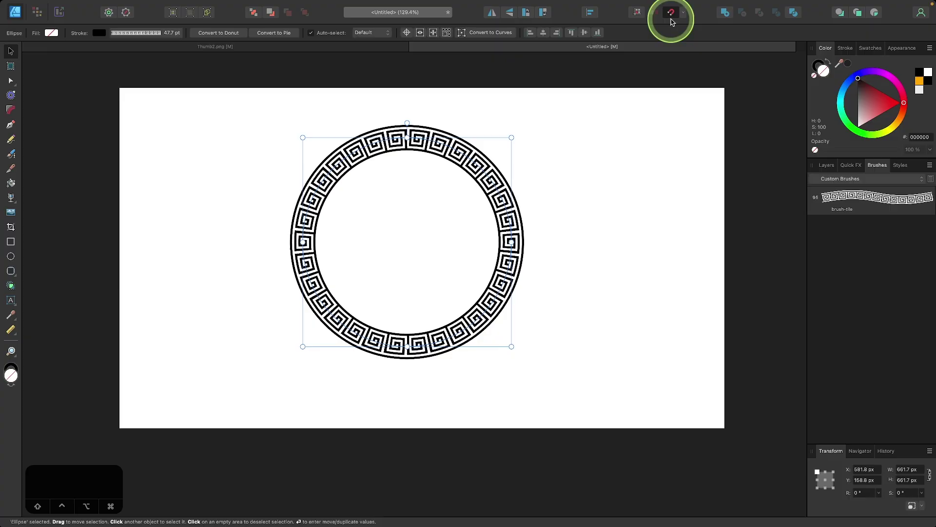
{"action": "left_click", "coordinate": [846, 49]}
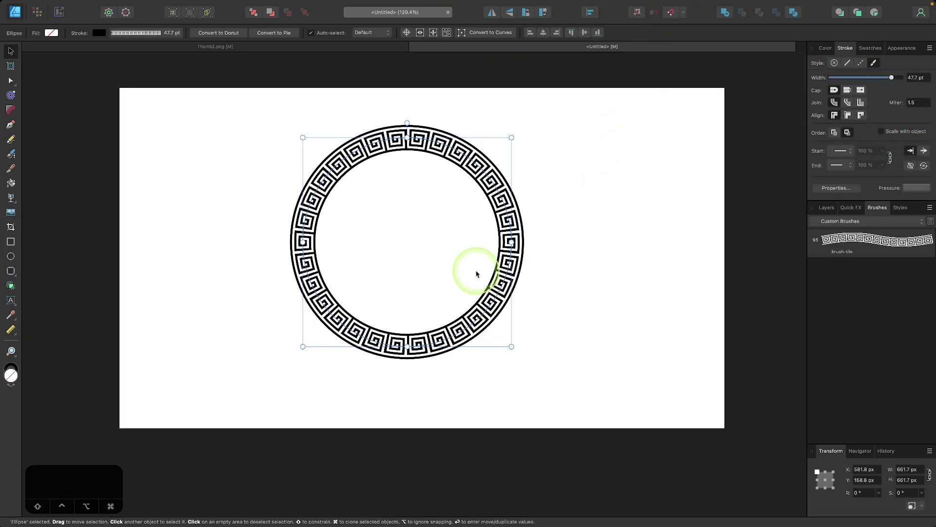
{"action": "left_click_drag", "start_coordinate": [511, 241], "coordinate": [390, 242]}
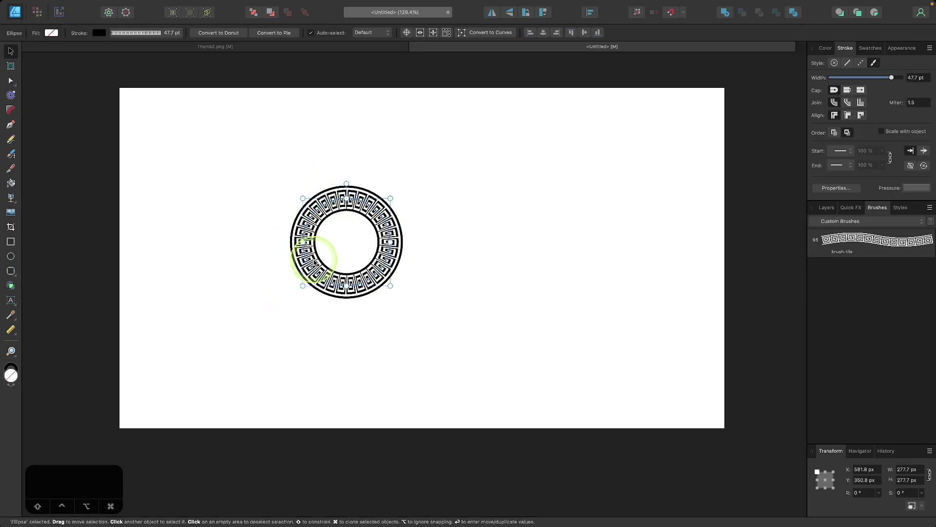
{"action": "key", "text": "super+z"}
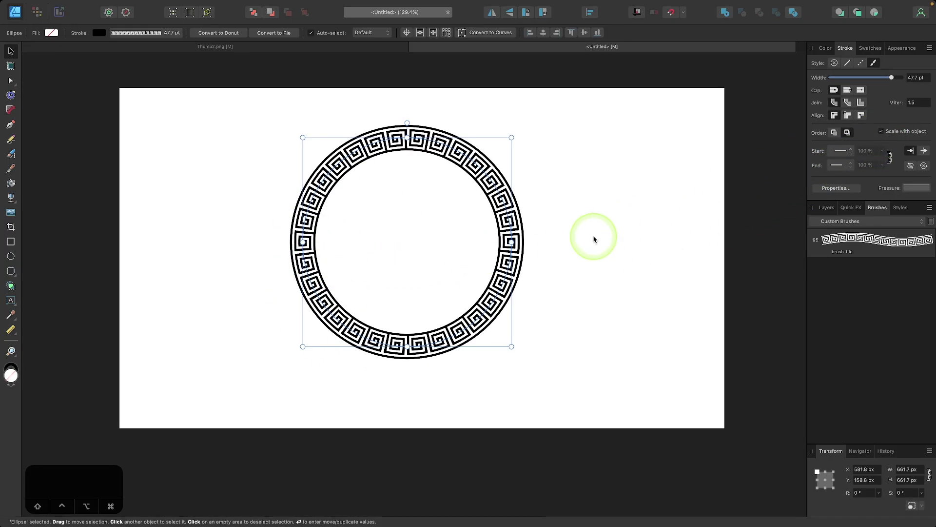
{"action": "mouse_move", "coordinate": [512, 242]}
{"action": "left_mouse_down"}
{"action": "mouse_move", "coordinate": [397, 244]}
{"action": "mouse_move", "coordinate": [658, 243]}
{"action": "mouse_move", "coordinate": [383, 249]}
{"action": "mouse_move", "coordinate": [481, 253]}
{"action": "left_mouse_up"}
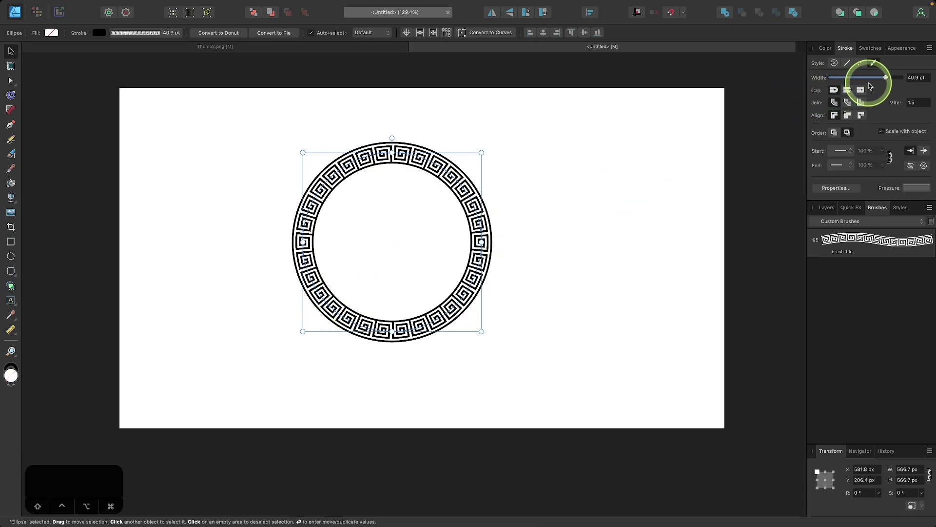
Step: Raise the ring's stroke to 109 pt and set the brush-tile Brush Width to 218 px
{"action": "left_click_drag", "start_coordinate": [885, 79], "coordinate": [897, 79]}
{"action": "left_click", "coordinate": [877, 217]}
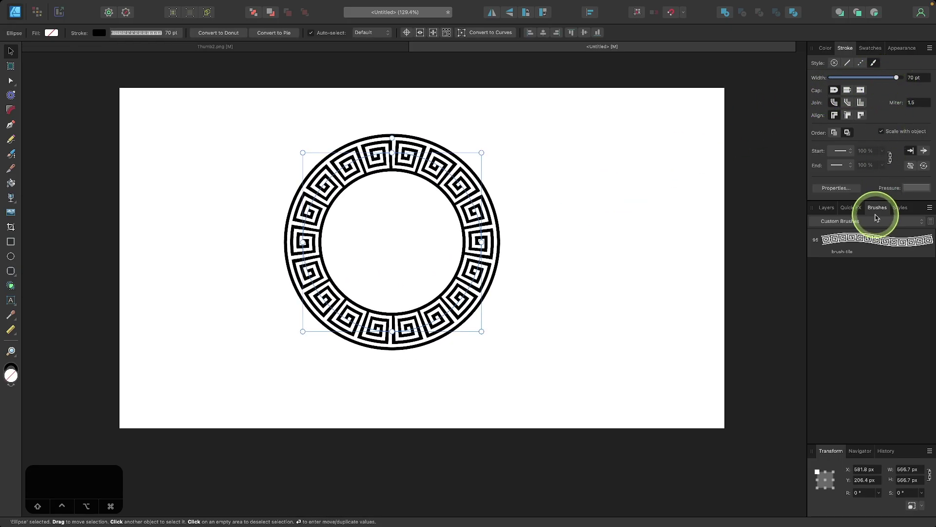
{"action": "double_click", "coordinate": [869, 237]}
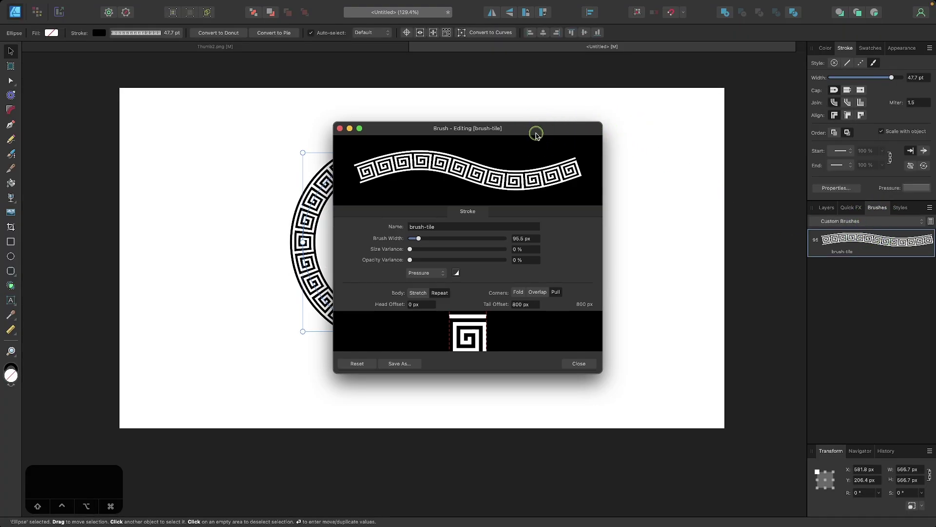
{"action": "mouse_move", "coordinate": [535, 131]}
{"action": "left_mouse_down"}
{"action": "mouse_move", "coordinate": [734, 133]}
{"action": "mouse_move", "coordinate": [725, 131]}
{"action": "left_mouse_up"}
{"action": "mouse_move", "coordinate": [607, 235]}
{"action": "left_mouse_down"}
{"action": "mouse_move", "coordinate": [625, 238]}
{"action": "mouse_move", "coordinate": [618, 236]}
{"action": "left_mouse_up"}
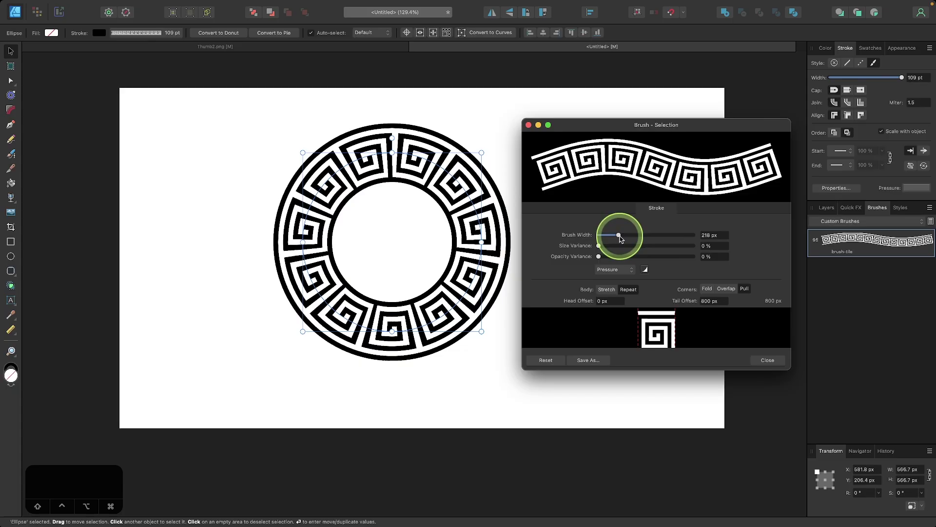
{"action": "left_click", "coordinate": [757, 355]}
{"action": "left_click", "coordinate": [458, 267]}
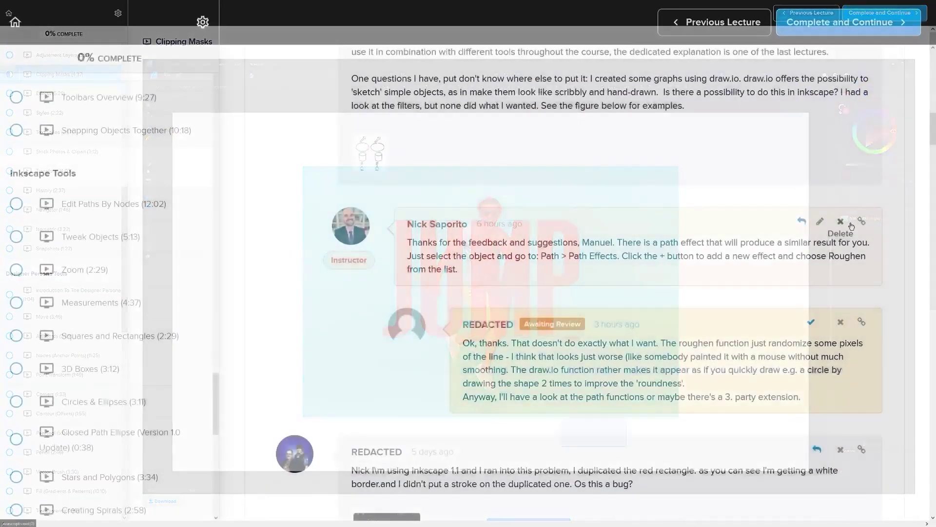
Step: Scroll down the Affinity Designer course curriculum on the Logos By Nick website
{"action": "scroll", "coordinate": [851, 227], "scroll_direction": "down", "scroll_amount": 7}
{"action": "scroll", "coordinate": [873, 223], "scroll_direction": "down", "scroll_amount": 12}
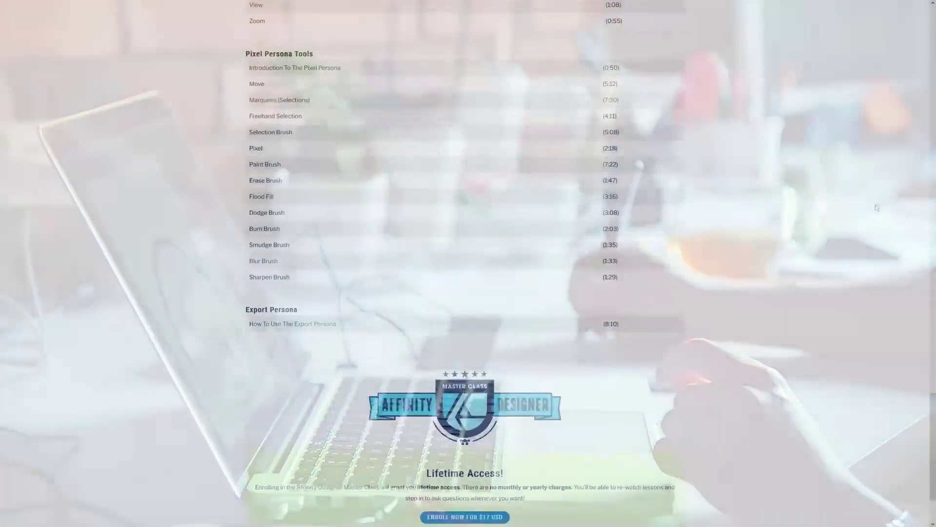
{"action": "scroll", "coordinate": [876, 207], "scroll_direction": "down", "scroll_amount": 3}
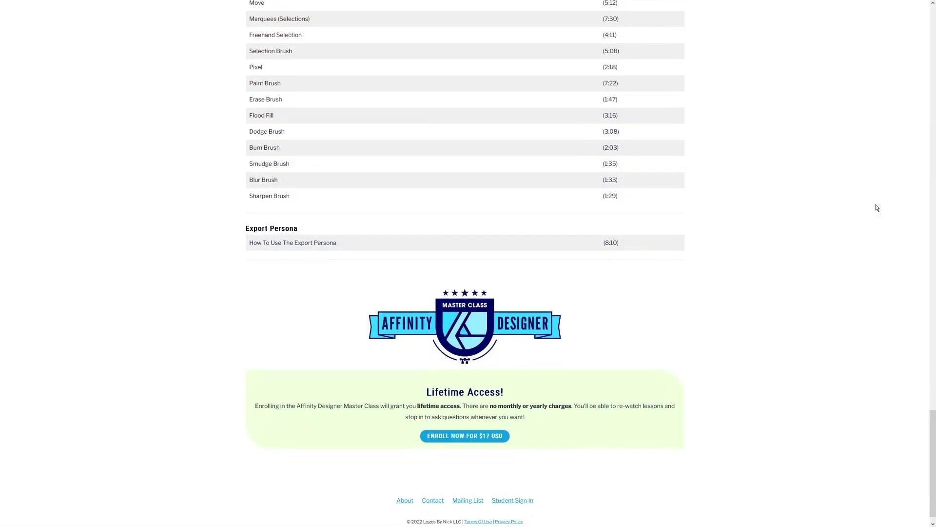